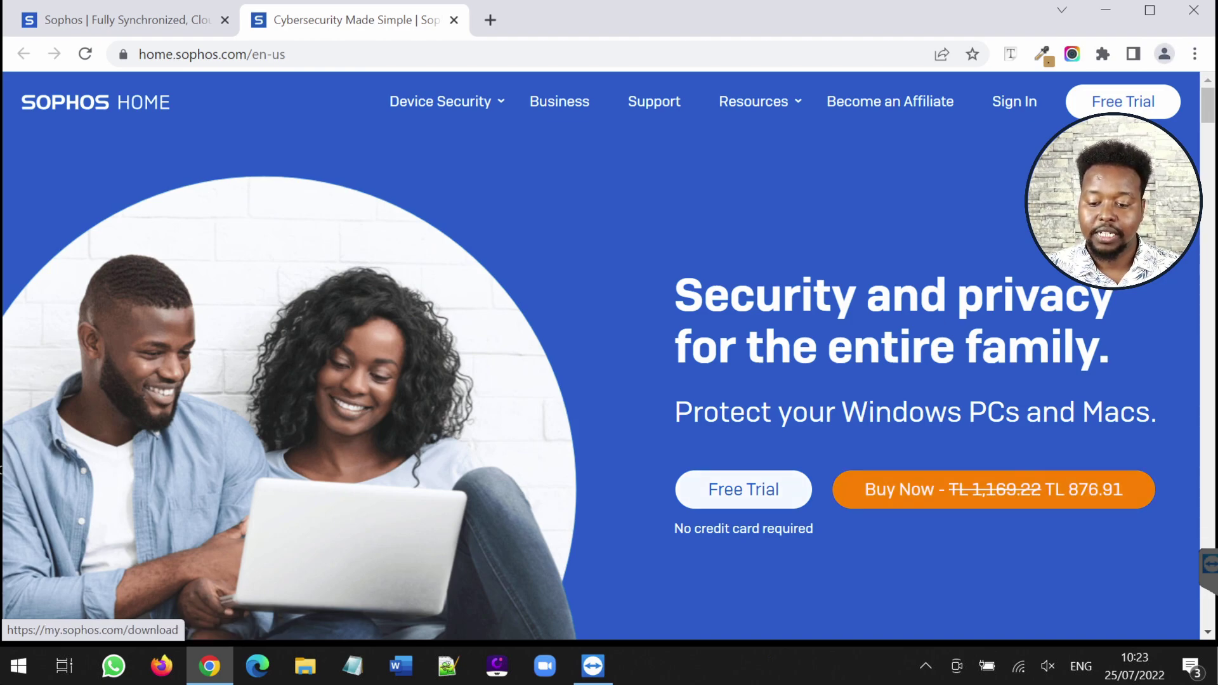
Start the Sophos Home free trial and run the downloaded SophosInstall.exe
left_click(743, 489)
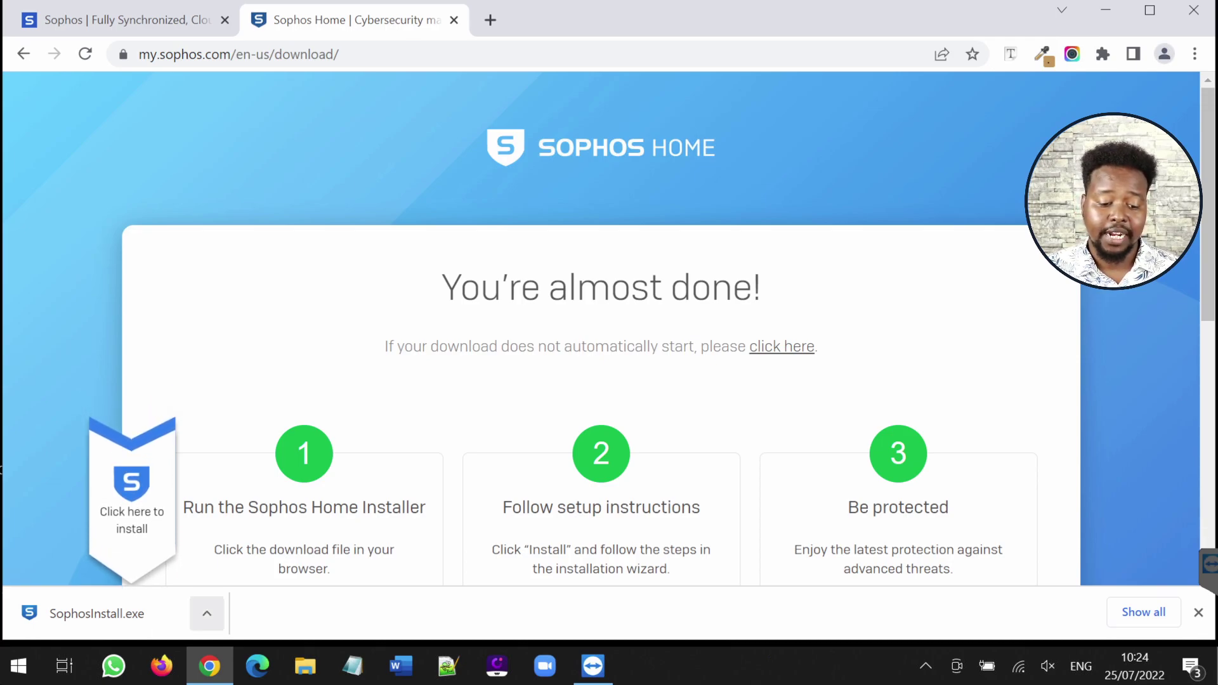
left_click(207, 614)
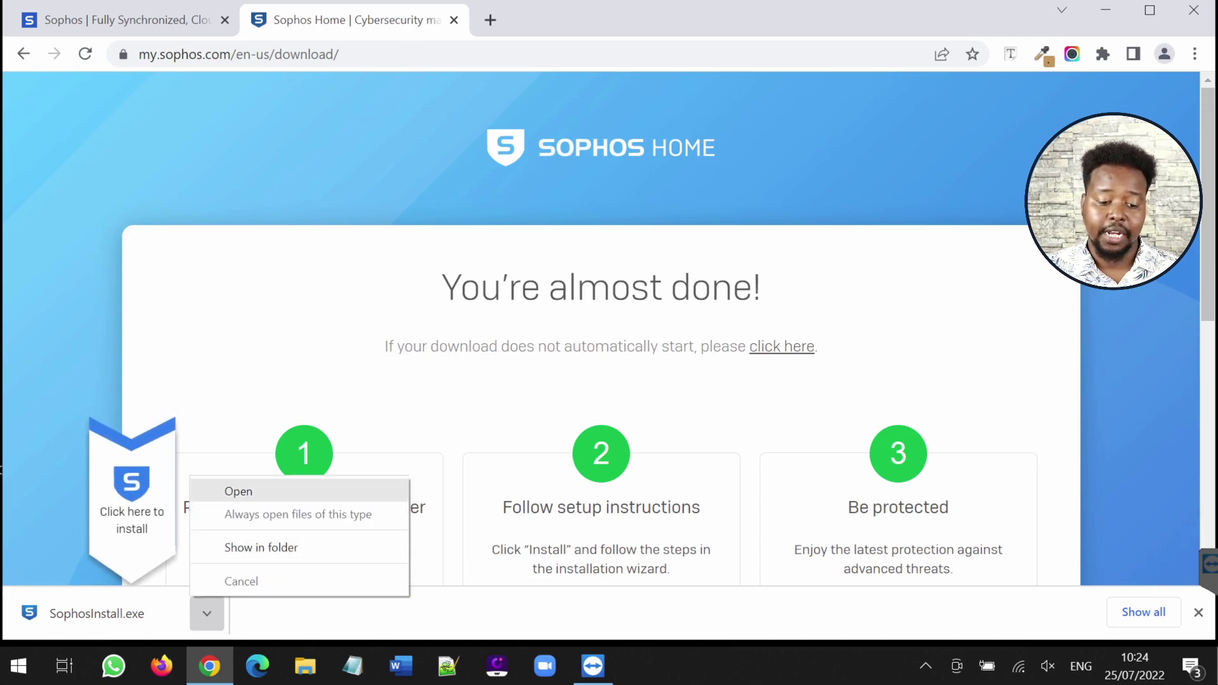
left_click(238, 491)
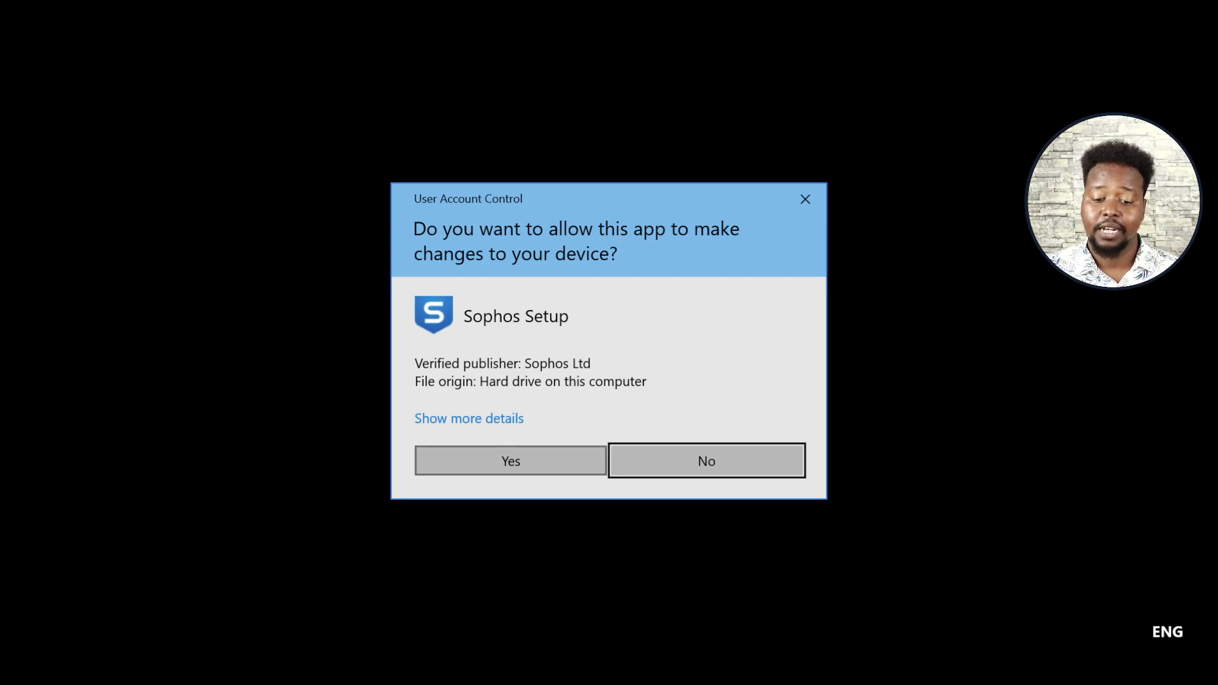
Approve the UAC prompt and install Sophos Home as a new user
left_click(510, 460)
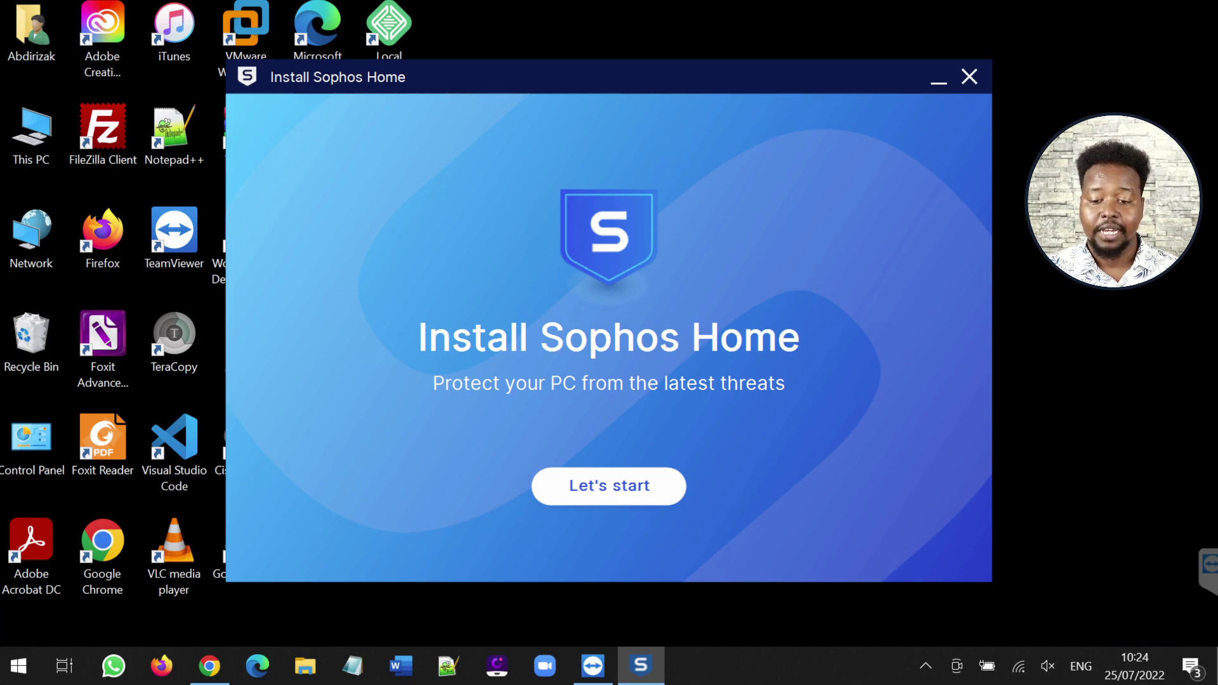
key("Return")
key("Return")
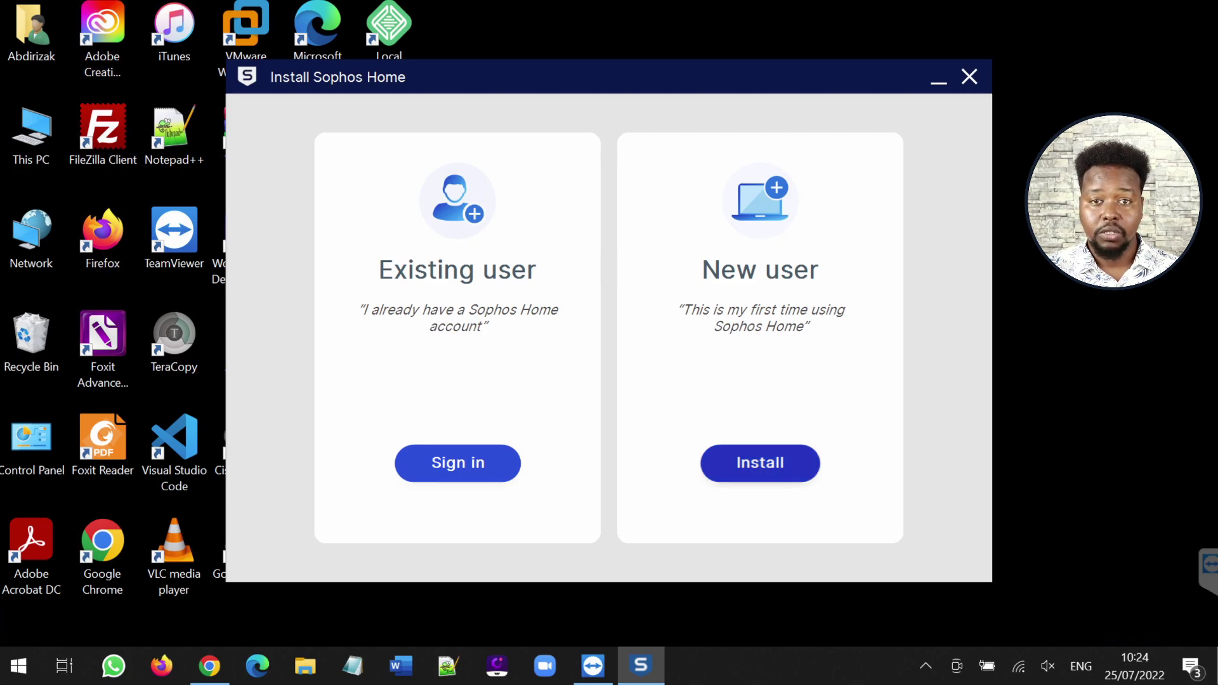
key("Return")
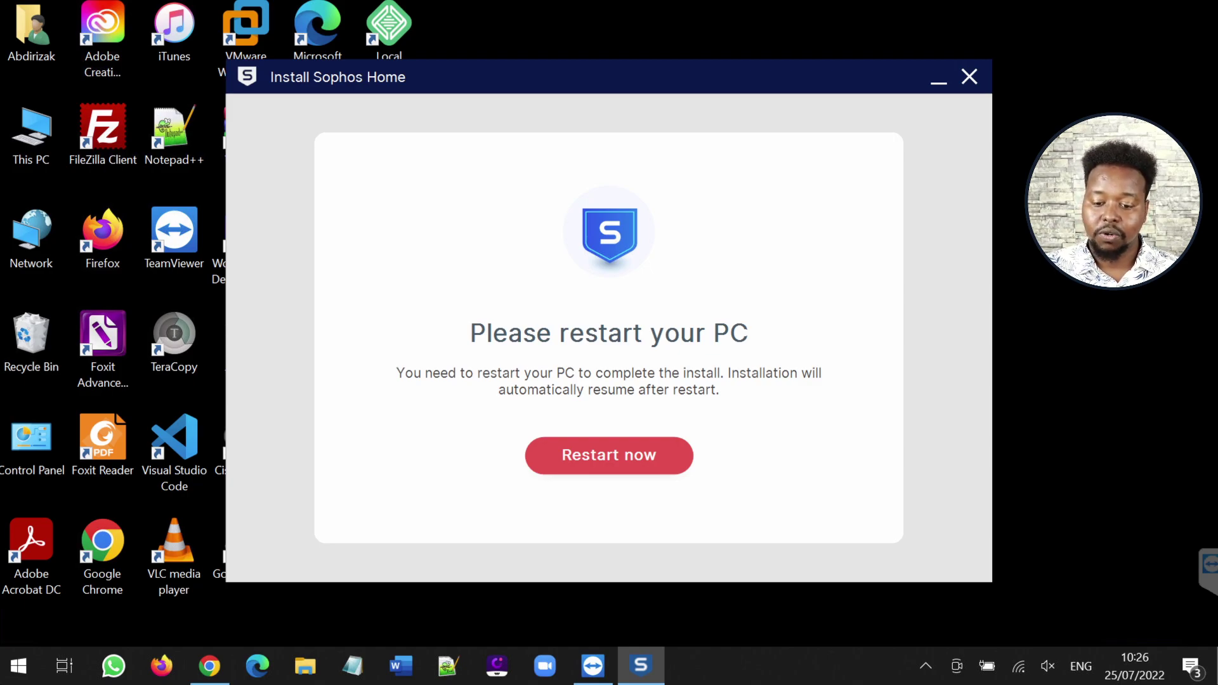
Restart the PC to resume installation and dismiss the Google Drive sign-in window
key("alt+F4")
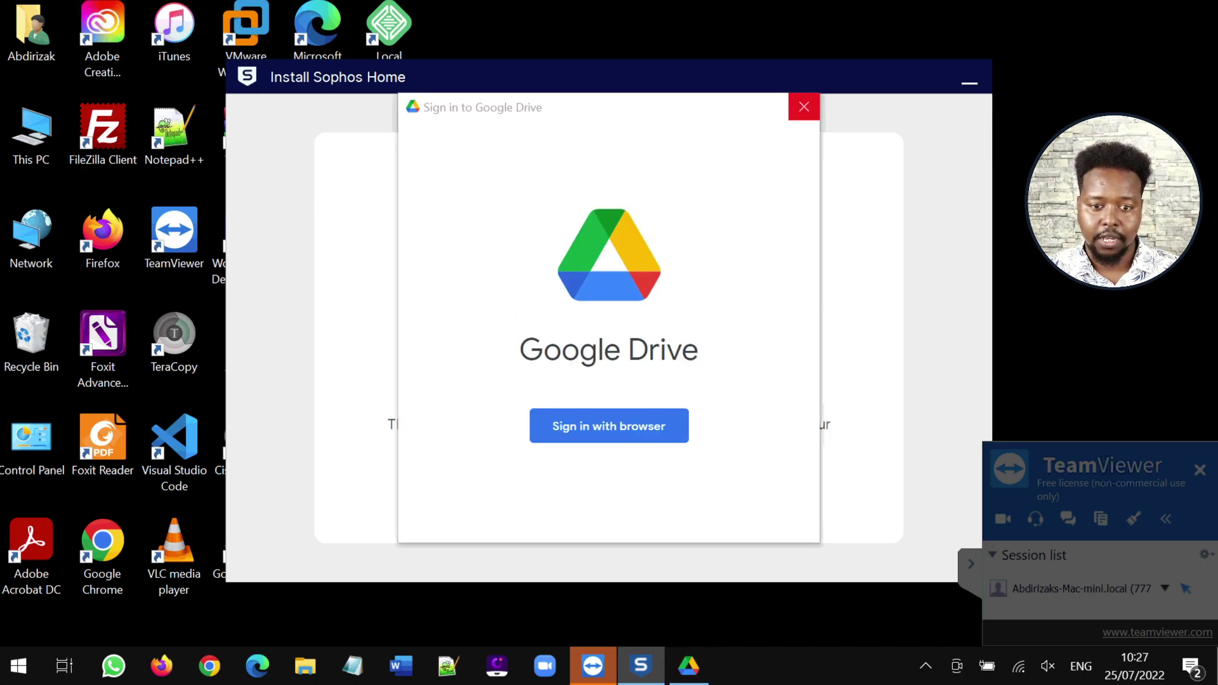
left_click(804, 106)
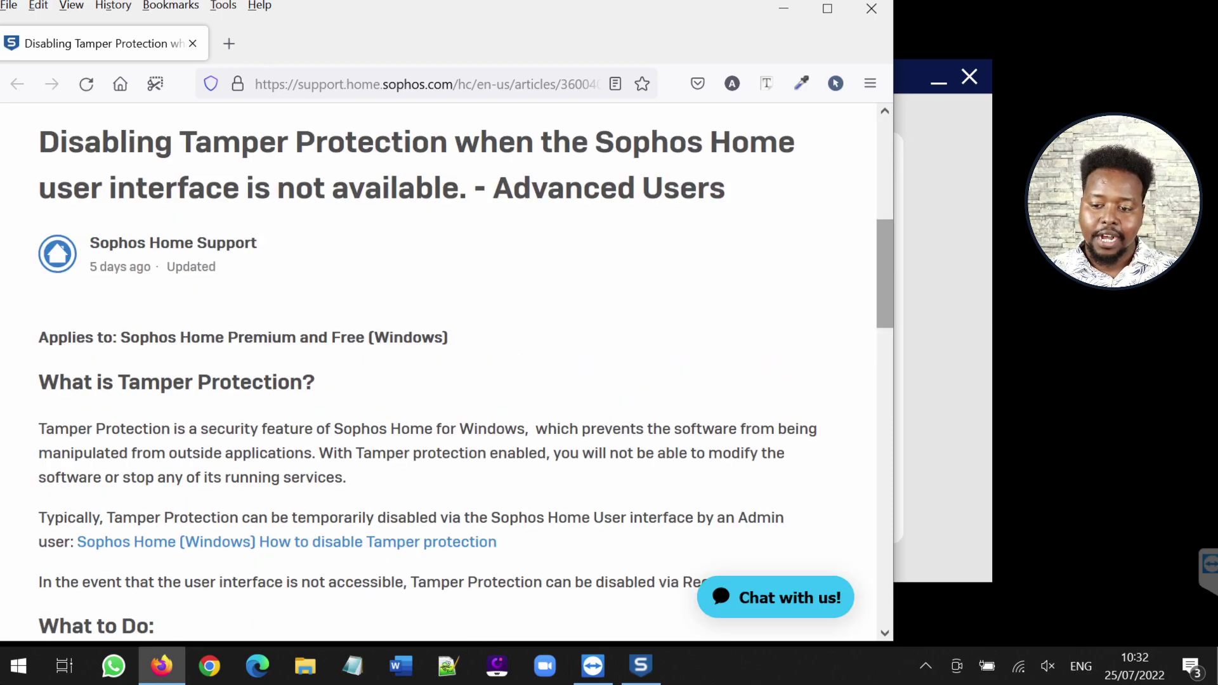
Scroll through the Tamper Protection help article, then close its Firefox window
scroll(444, 361, "down", 7)
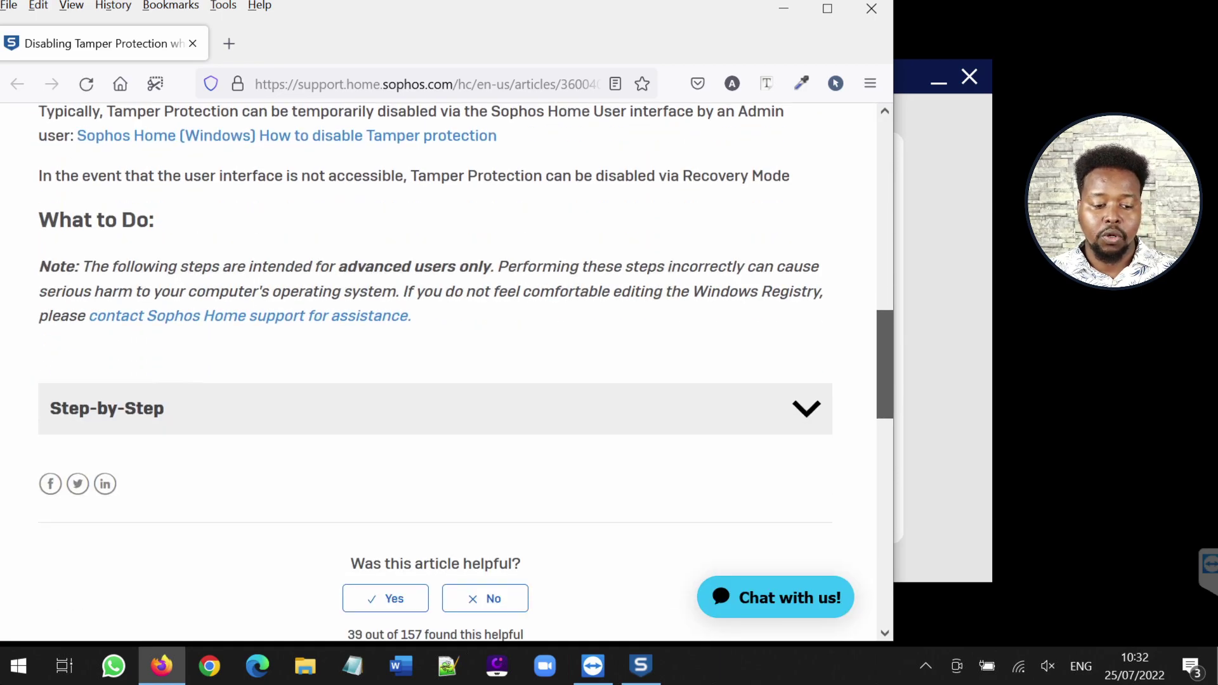
scroll(444, 366, "up", 10)
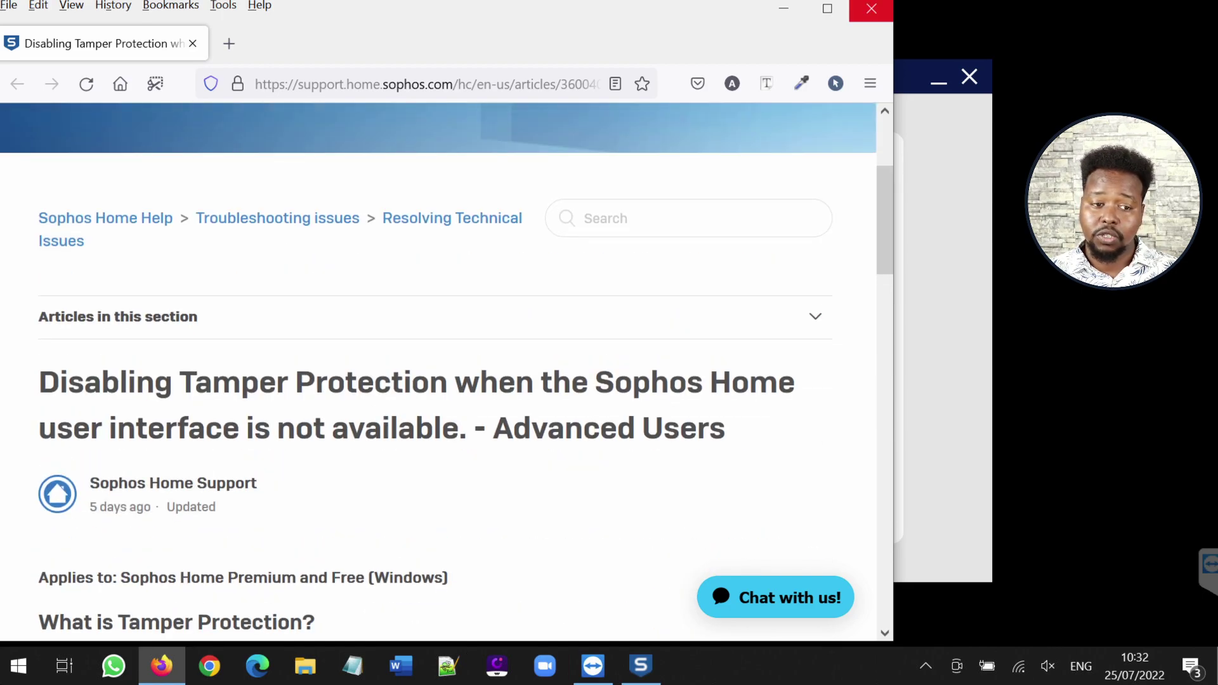
left_click(871, 8)
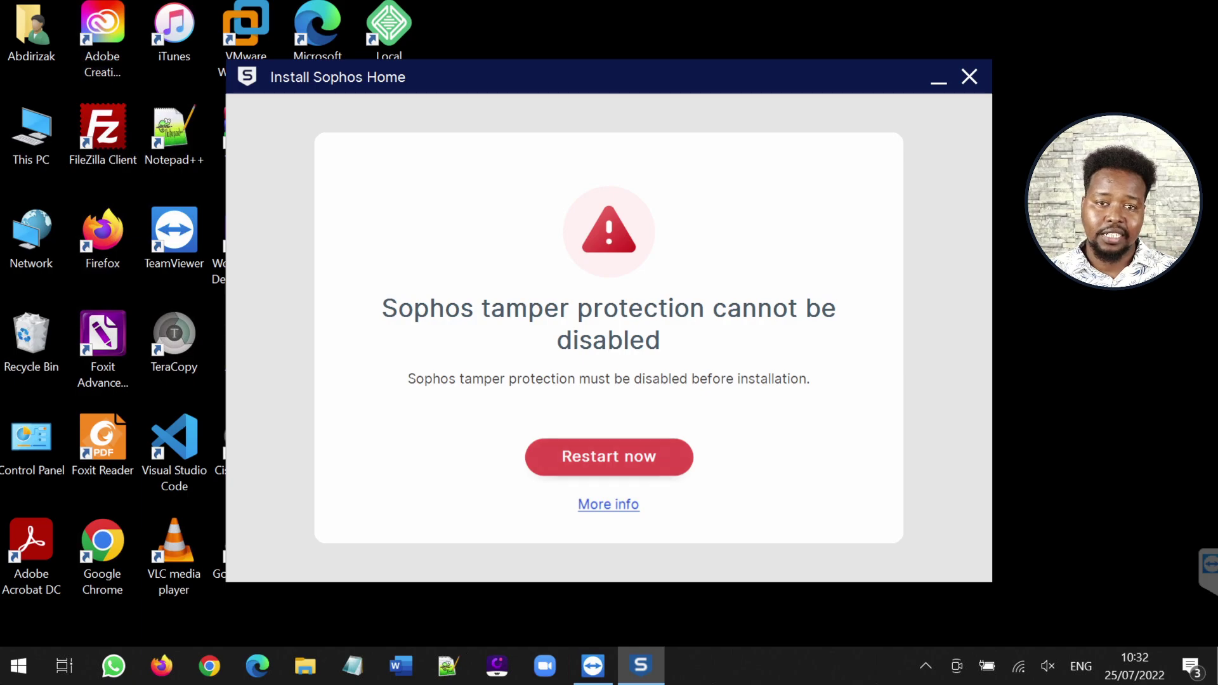
Restart the PC from the tamper protection error so the installation resumes
left_click(609, 456)
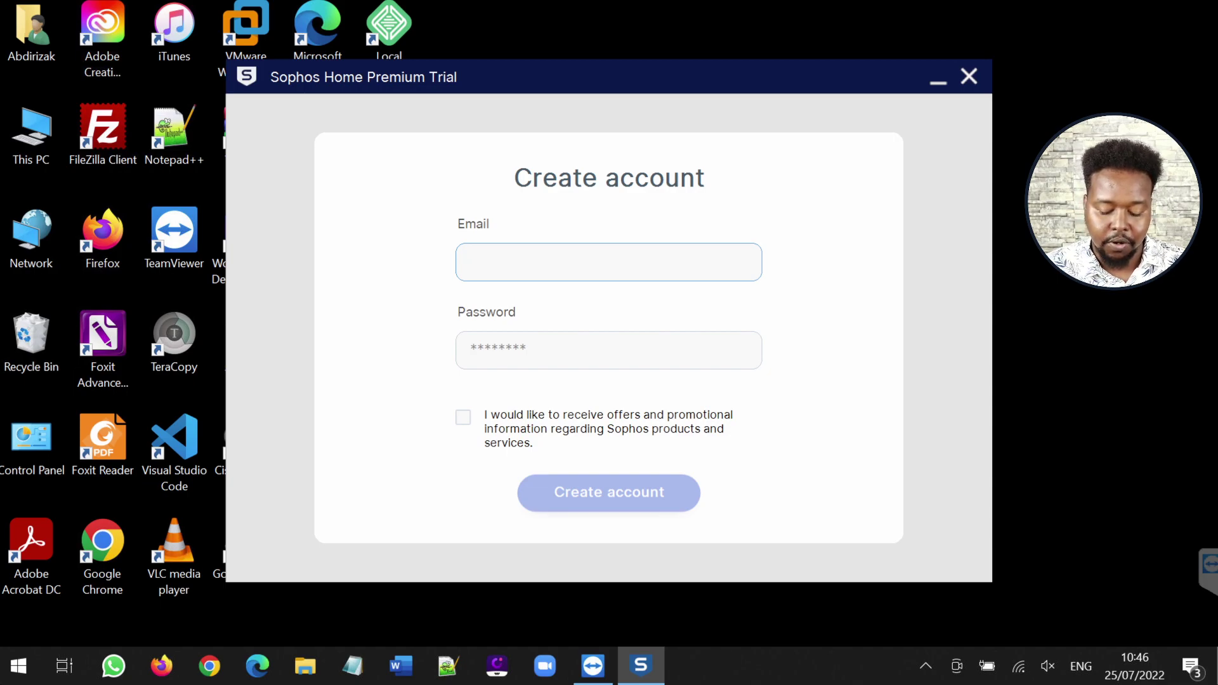
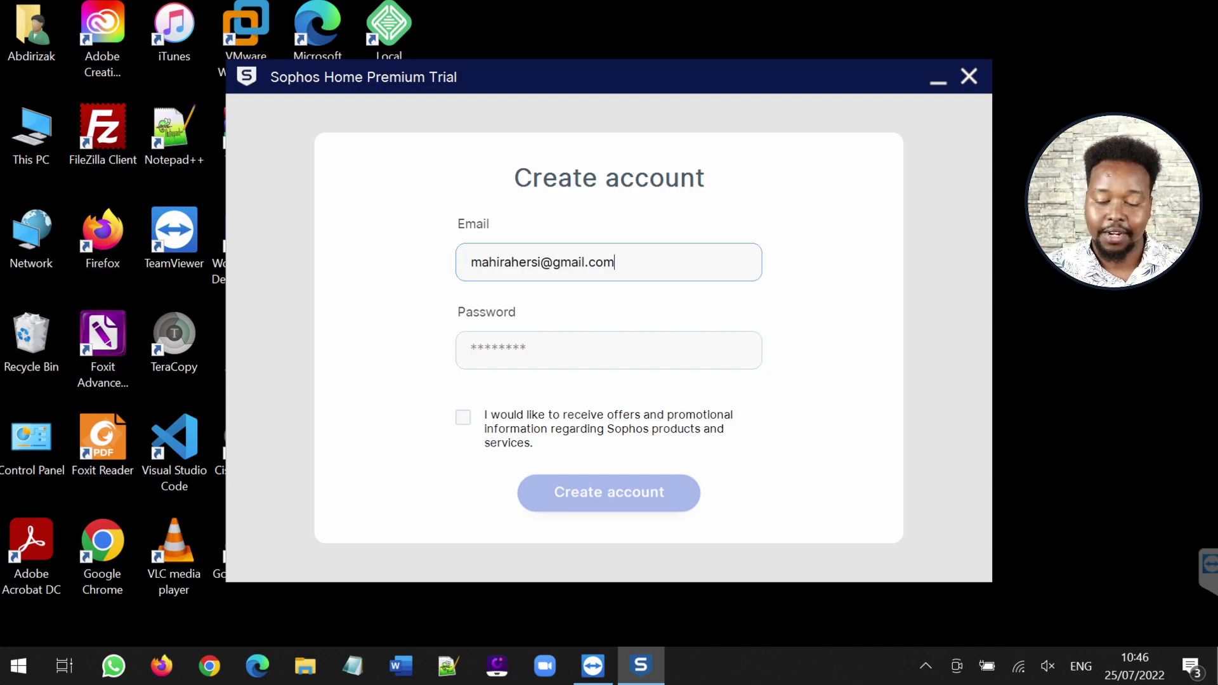
Create the Premium Trial account with the user's email address and a password
left_click(472, 351)
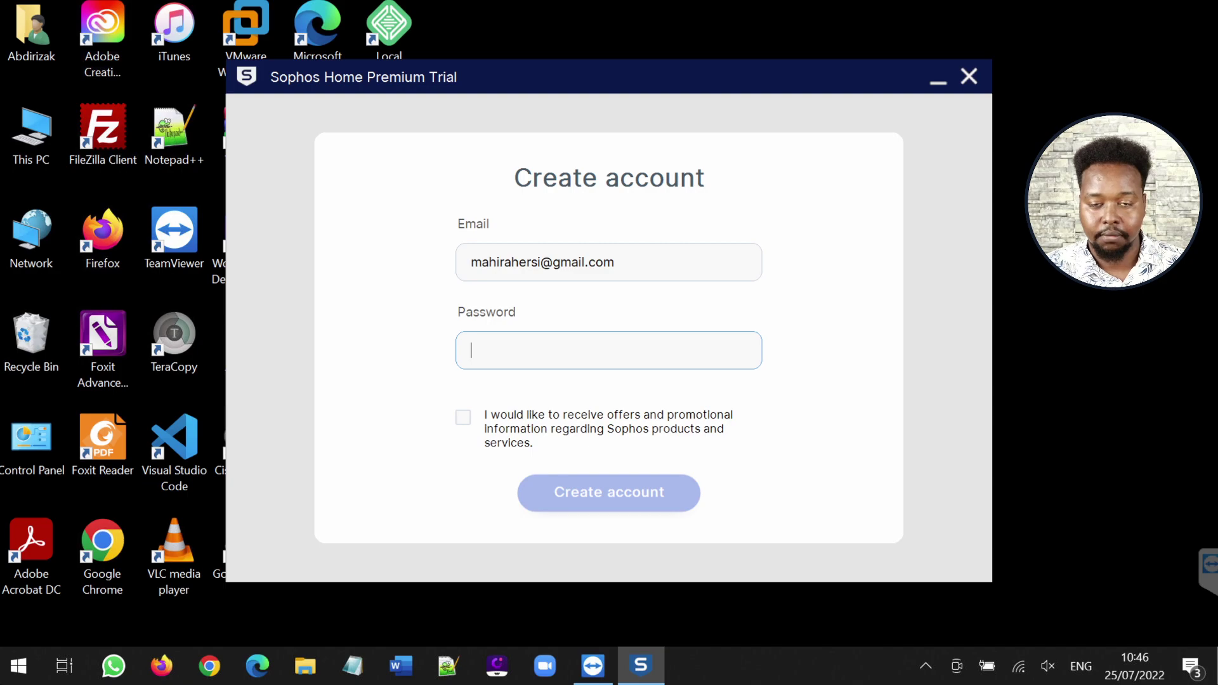
type("********")
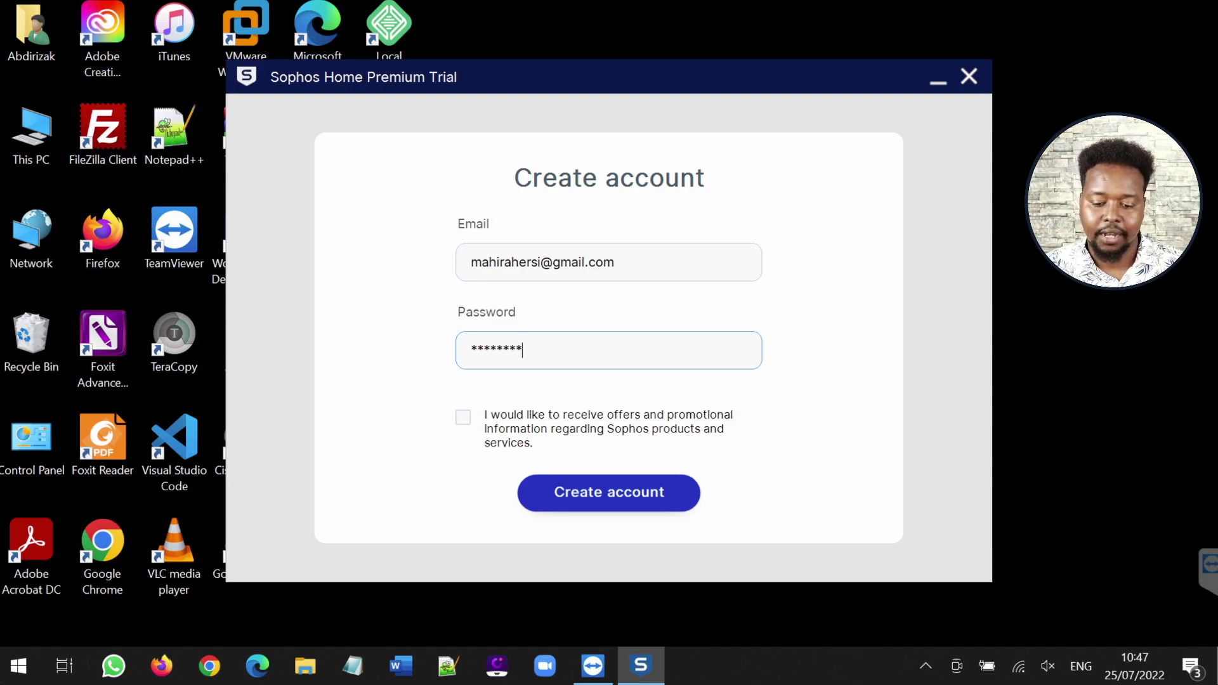
key("Return")
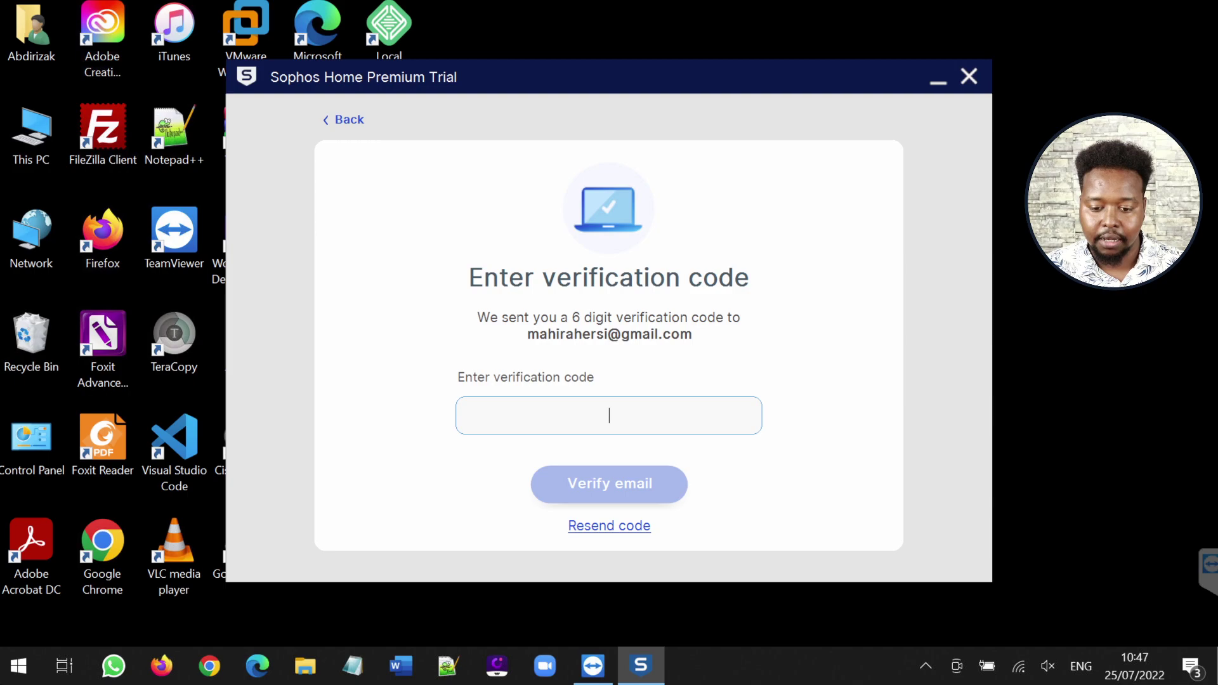
Paste the emailed six-digit code into the code field and verify the email
right_click(565, 415)
left_click(596, 247)
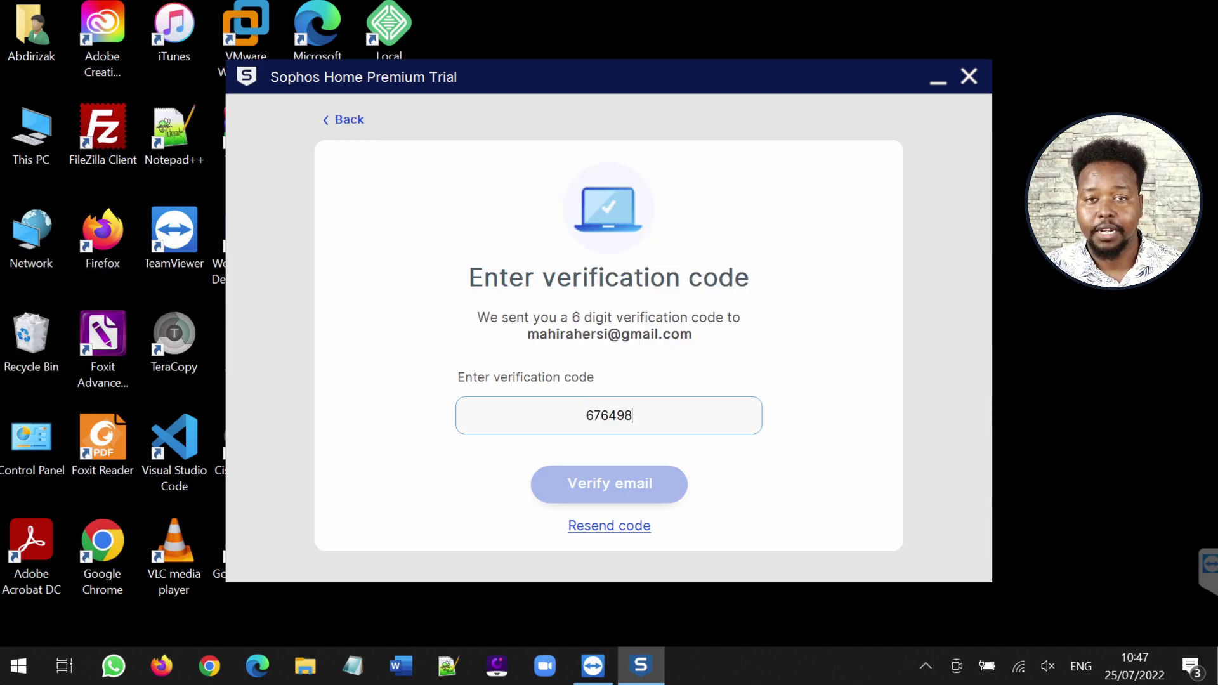
left_click(623, 477)
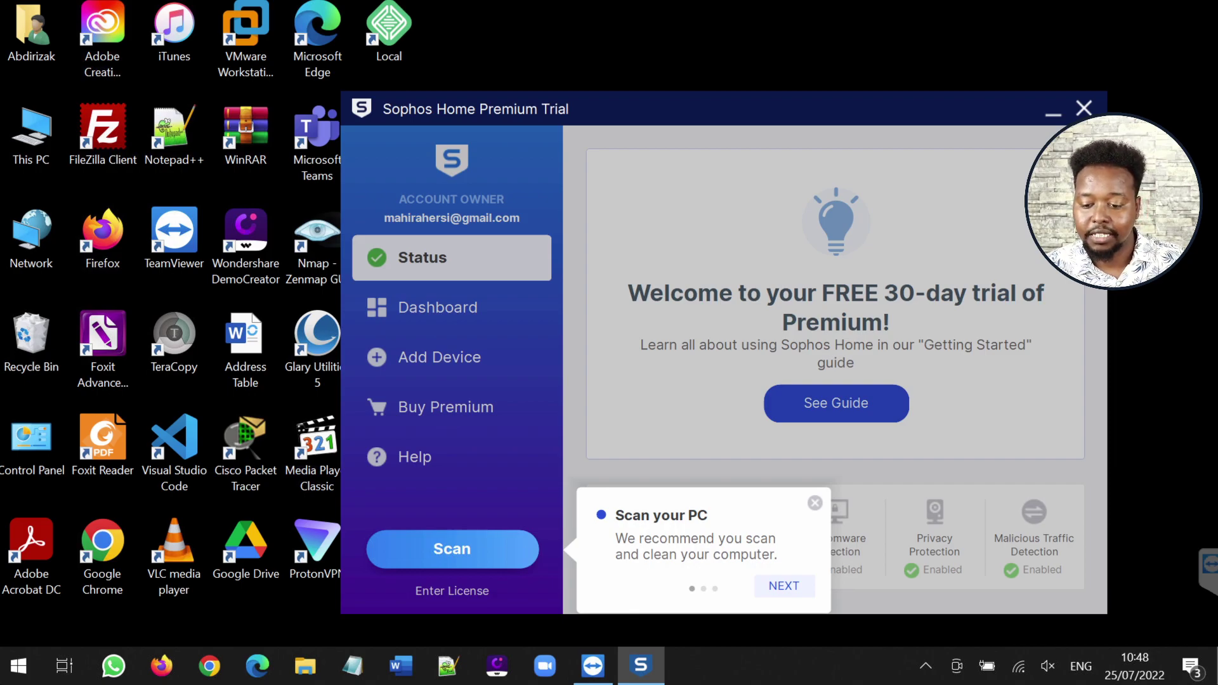
Dismiss the 'Scan your PC' tip and move the Sophos window slightly left
left_click(816, 502)
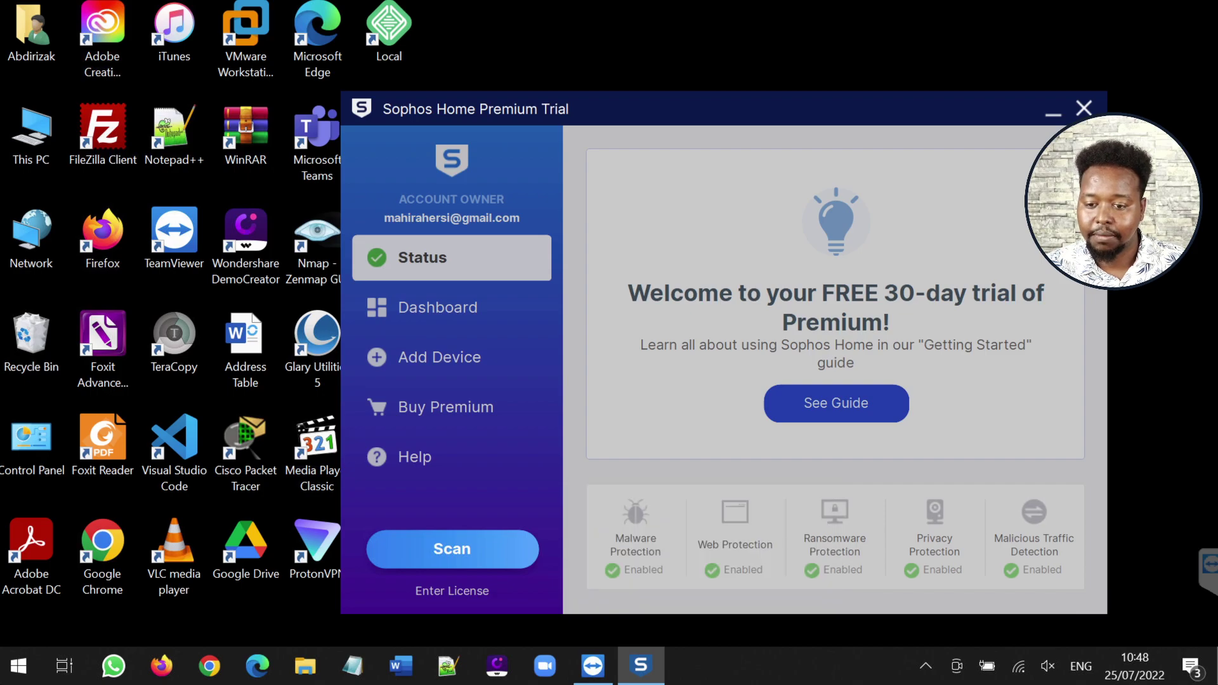
left_click_drag(770, 110, 735, 104)
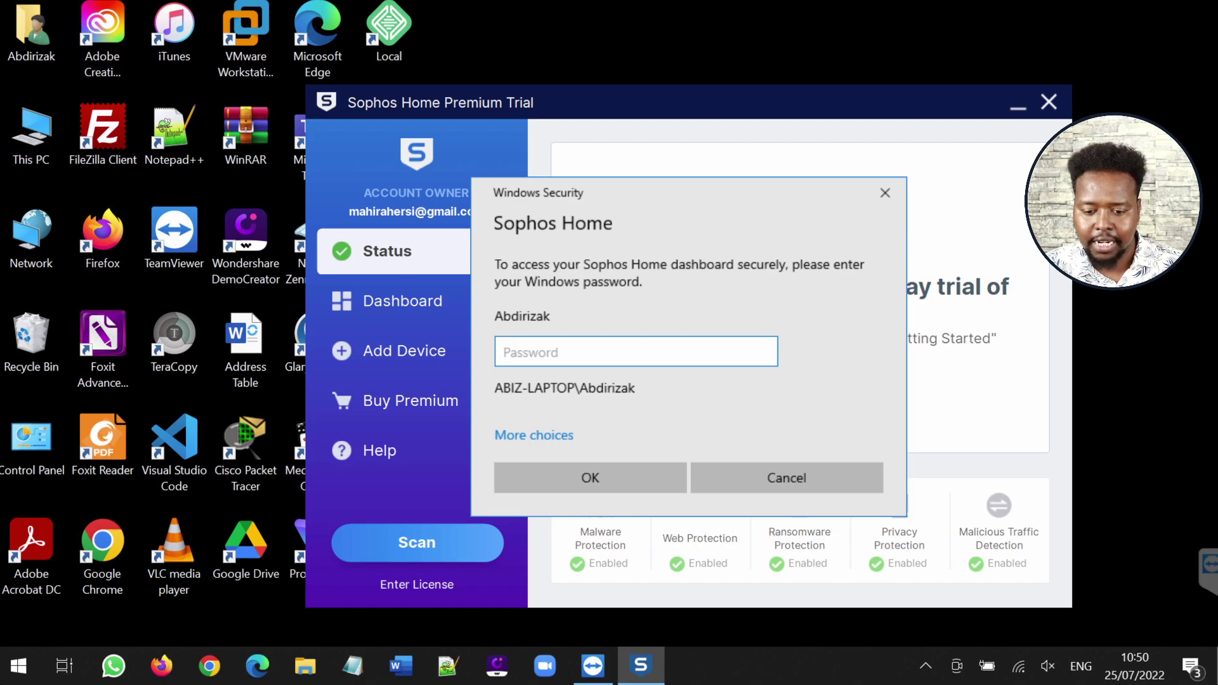
Submit the Windows password in the Windows Security prompt to open the dashboard
key("Return")
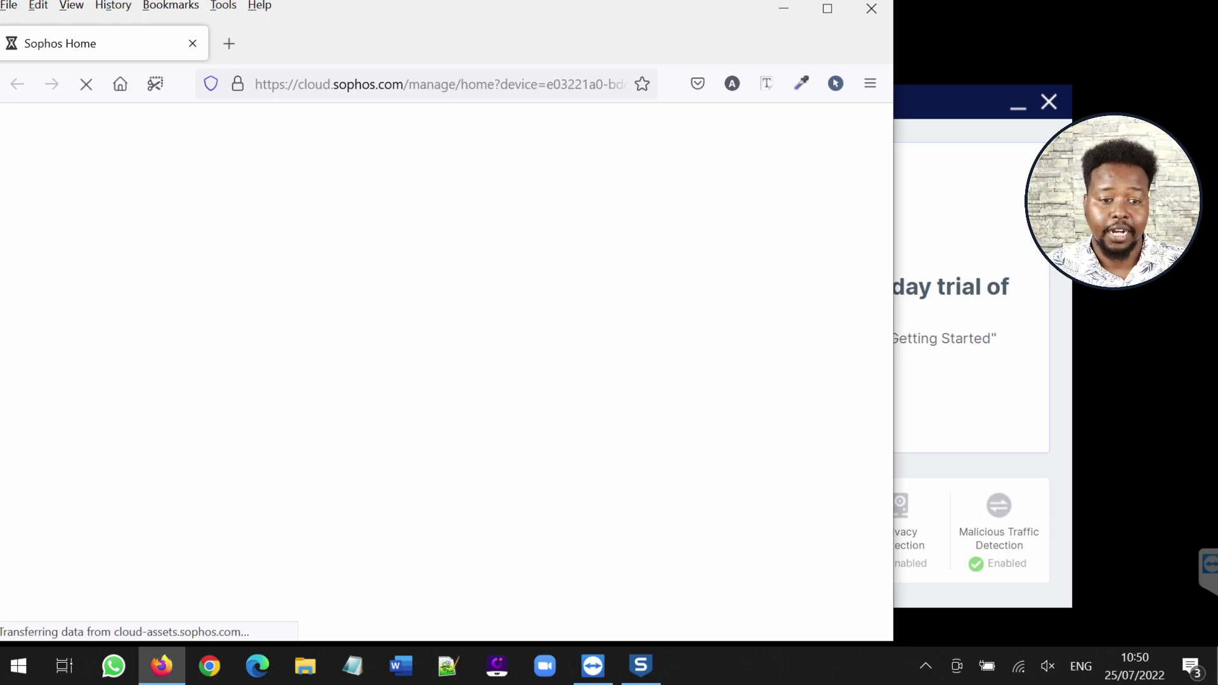
Highlight the laptop's device name and scroll down to its five active protection cards
left_click_drag(298, 84, 404, 84)
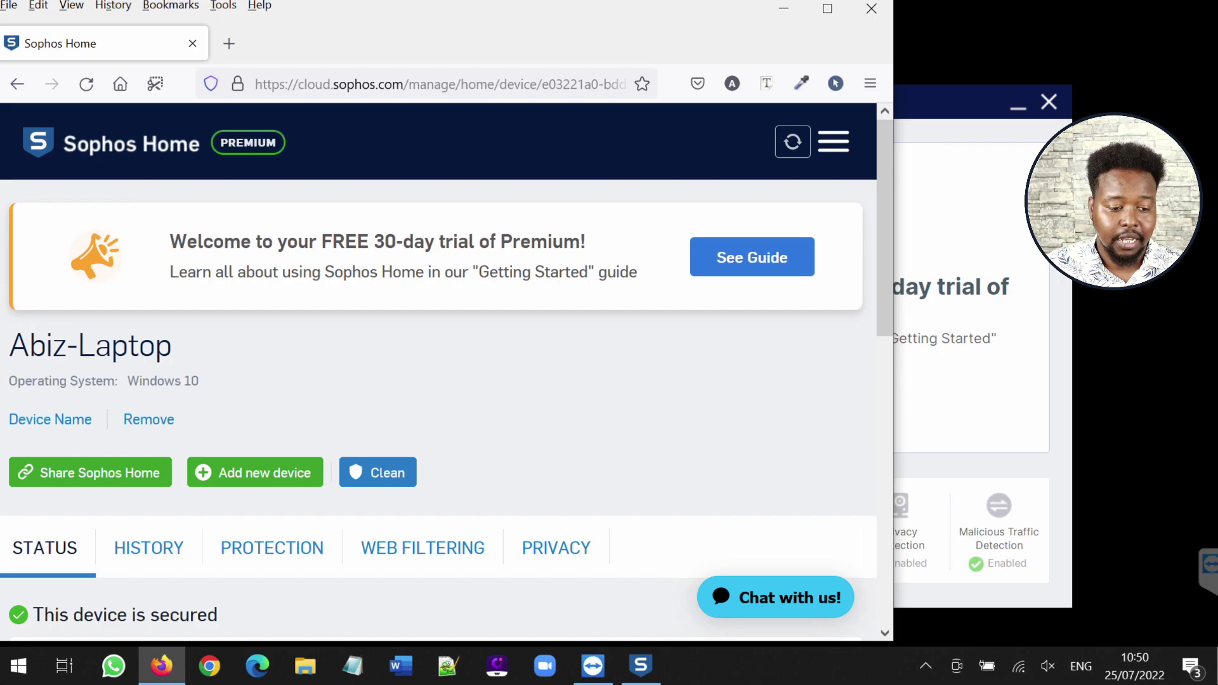
left_click_drag(9, 346, 179, 345)
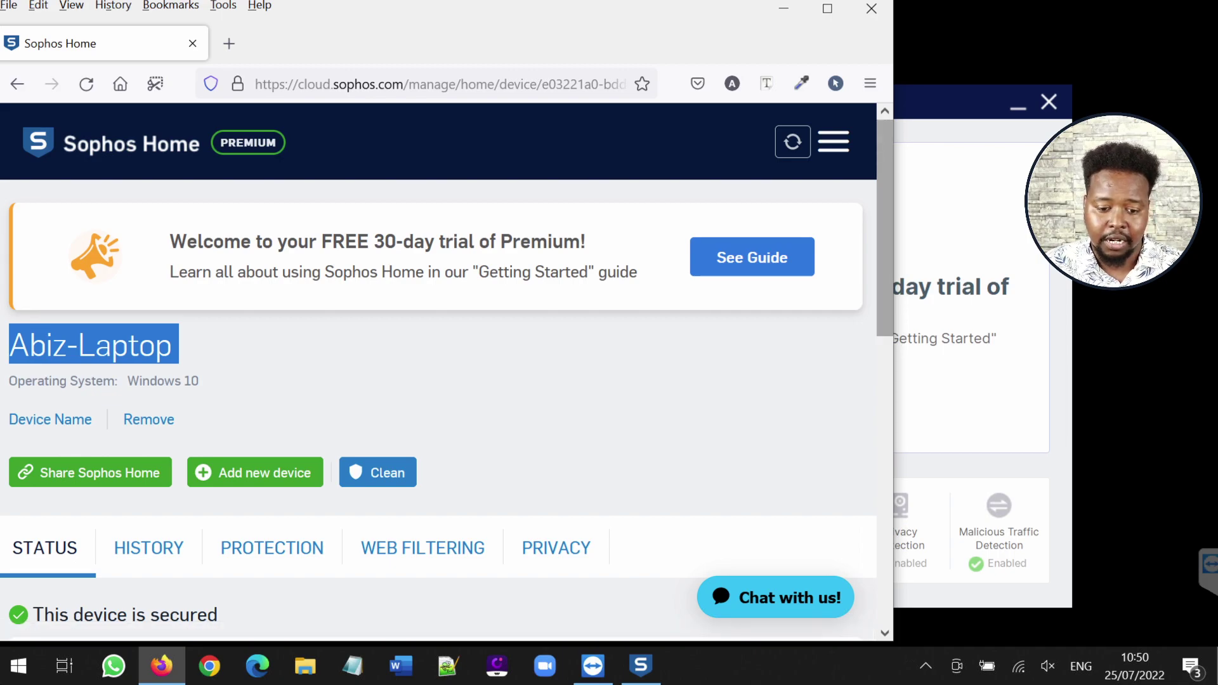
scroll(447, 372, "down", 2)
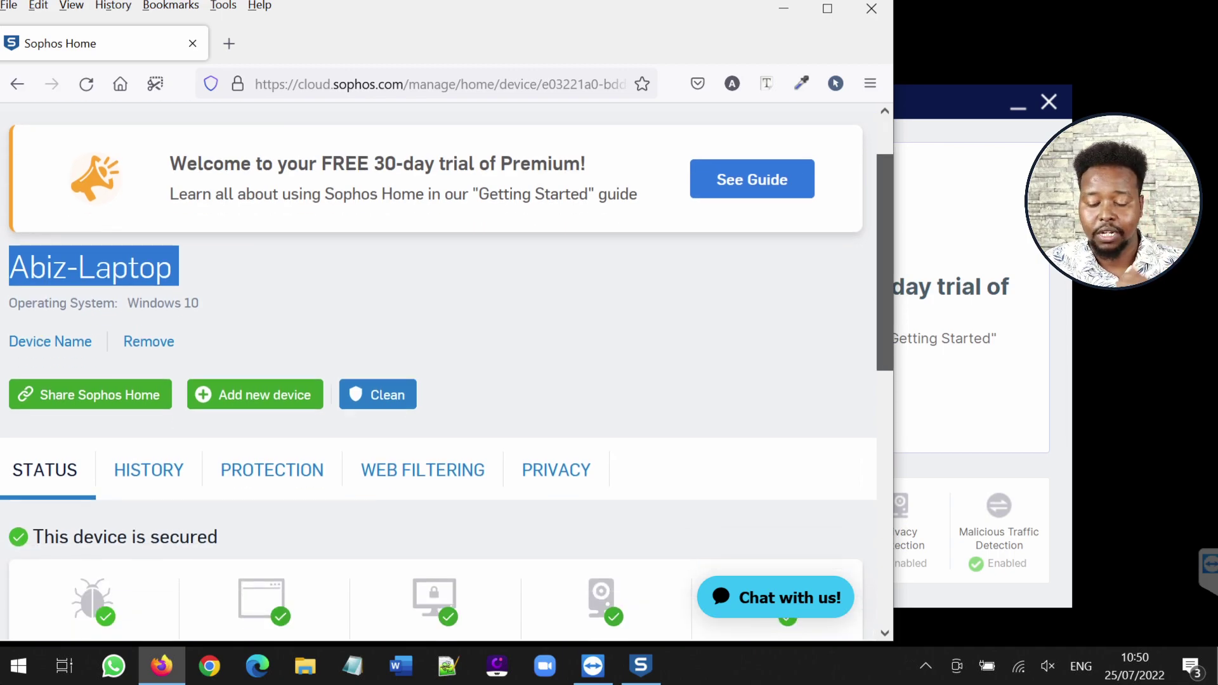
scroll(448, 378, "down", 5)
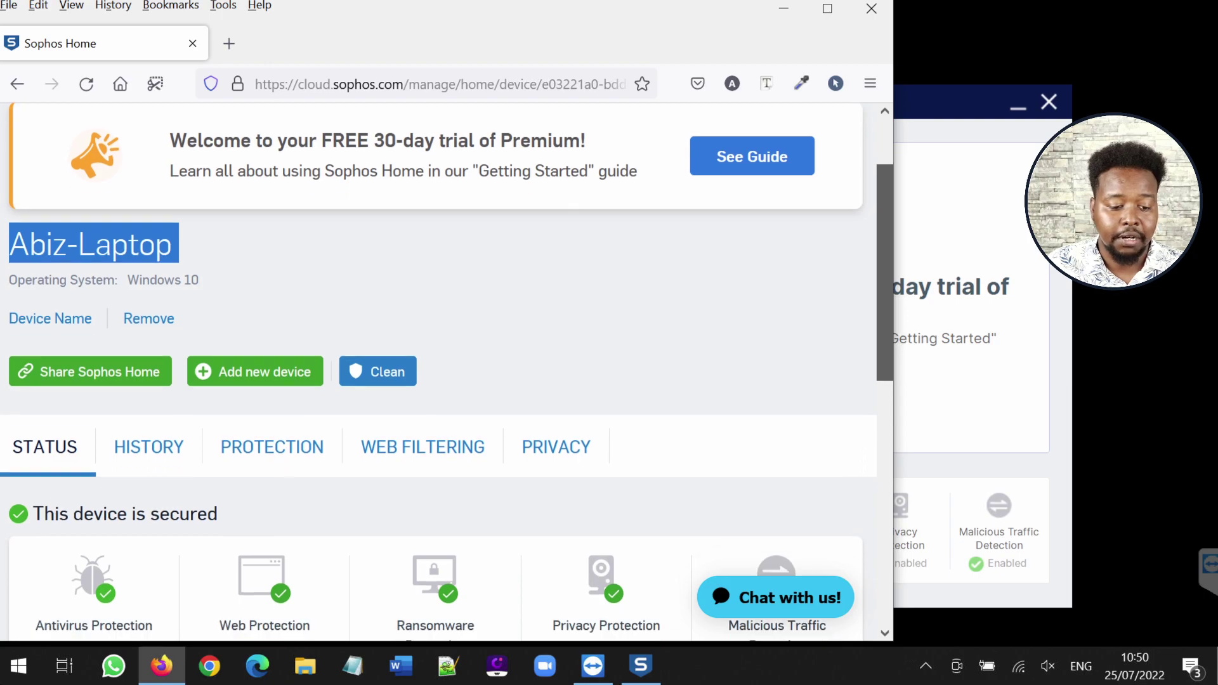
scroll(447, 379, "down", 1)
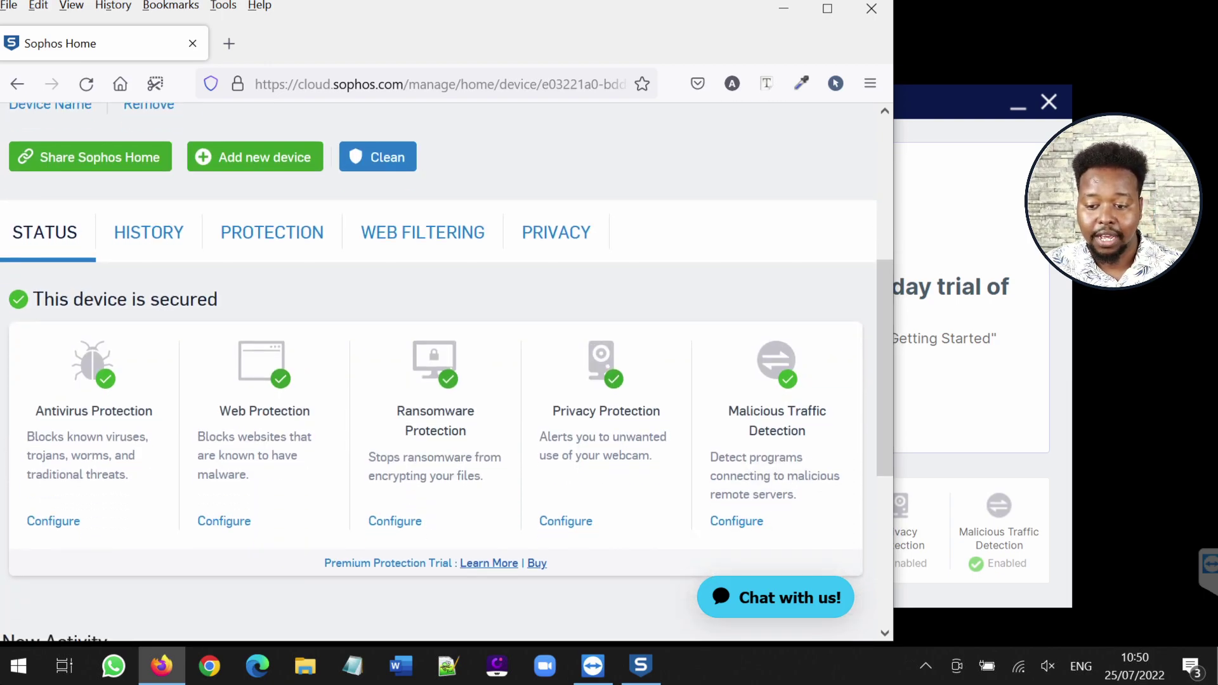
key("alt+Tab")
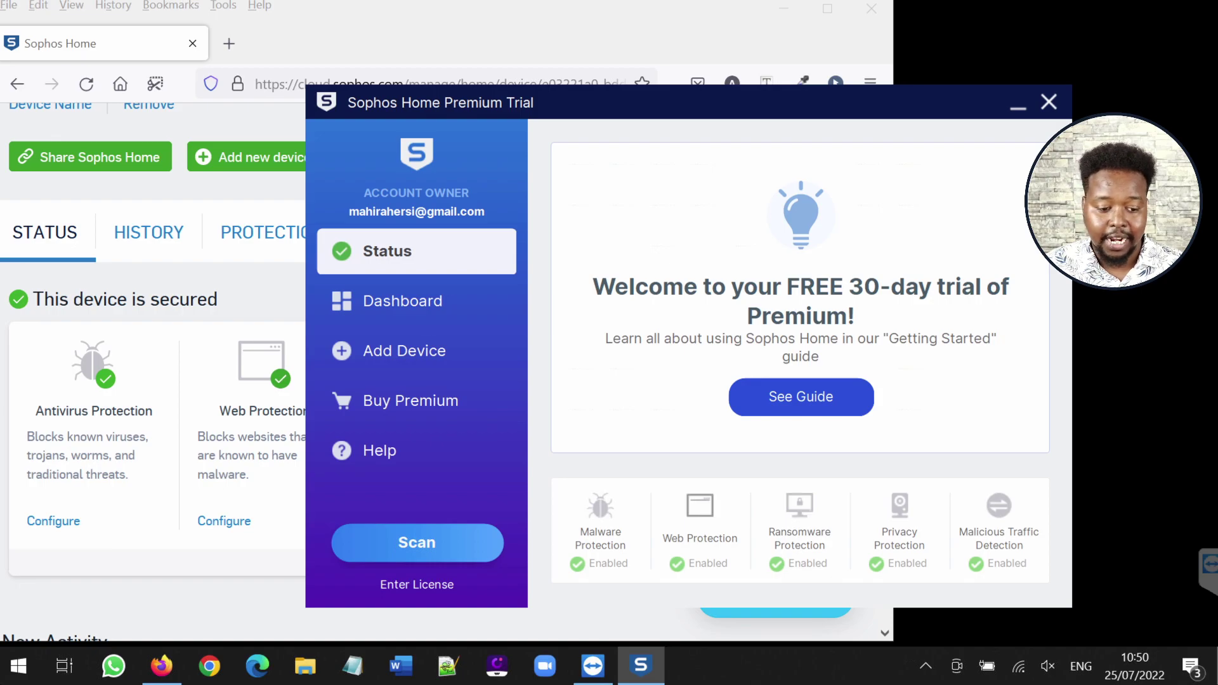
key("alt+Tab")
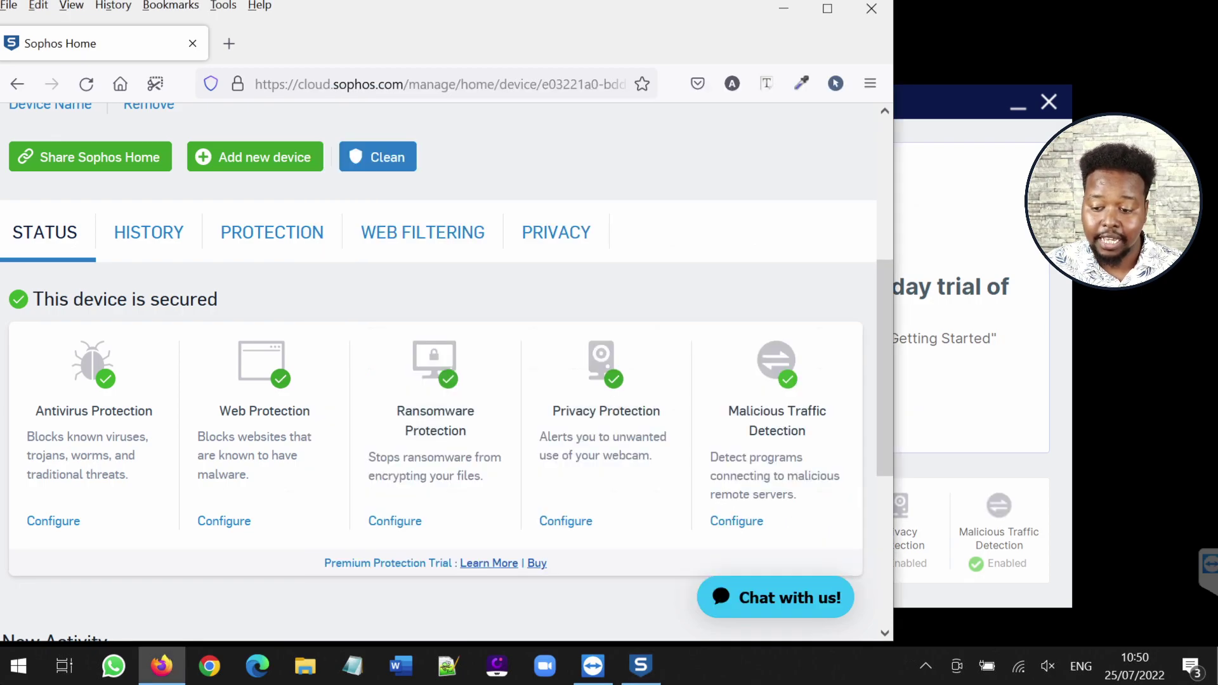
key("alt+Tab")
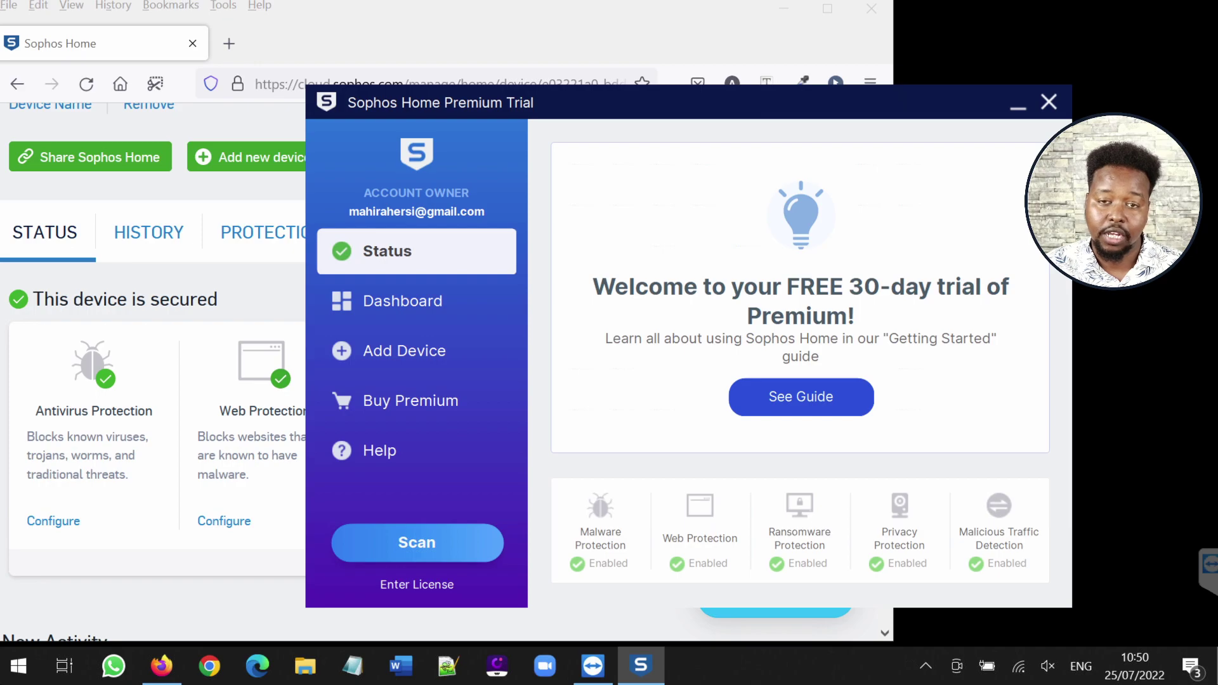
key("alt+Tab")
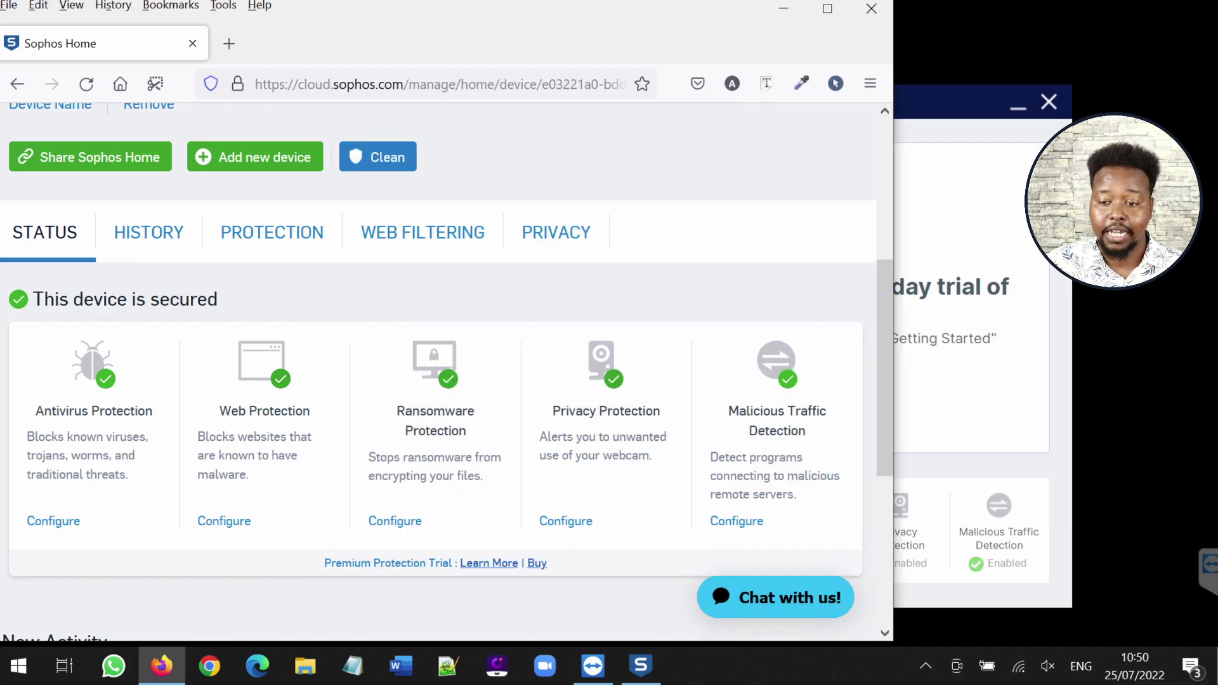
scroll(444, 372, "up", 4)
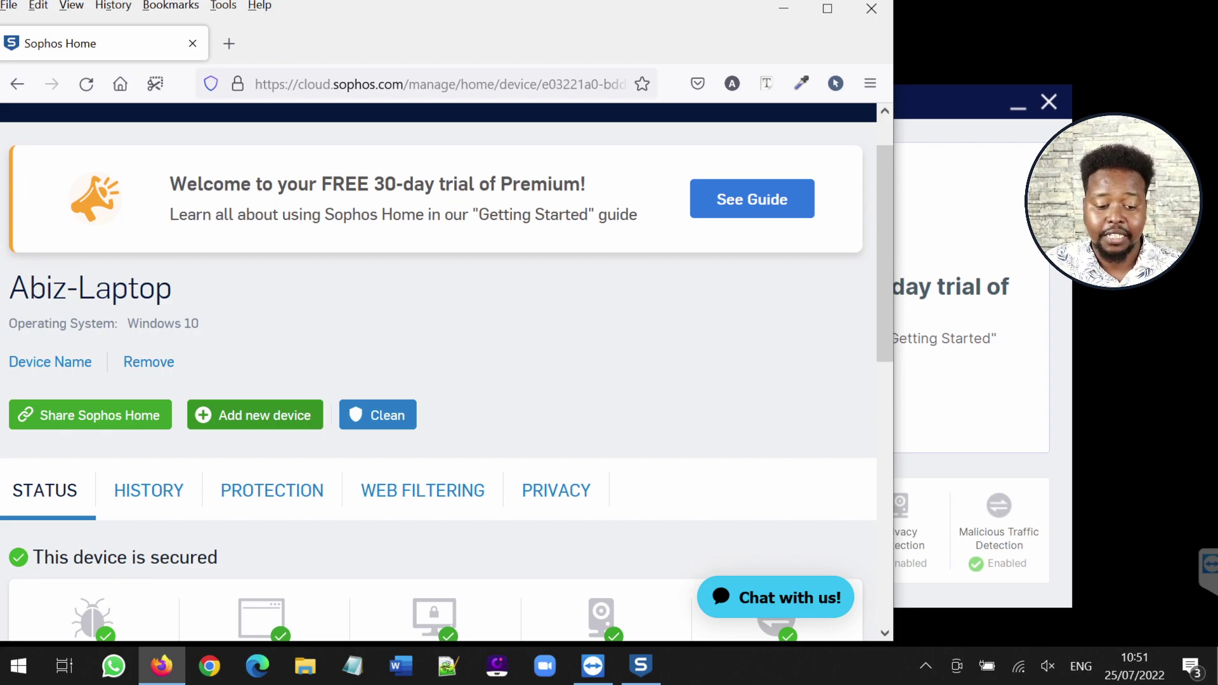
From the dashboard's account menu, go to Buy Premium for the Premium 1 Year License shop page
scroll(438, 374, "up", 2)
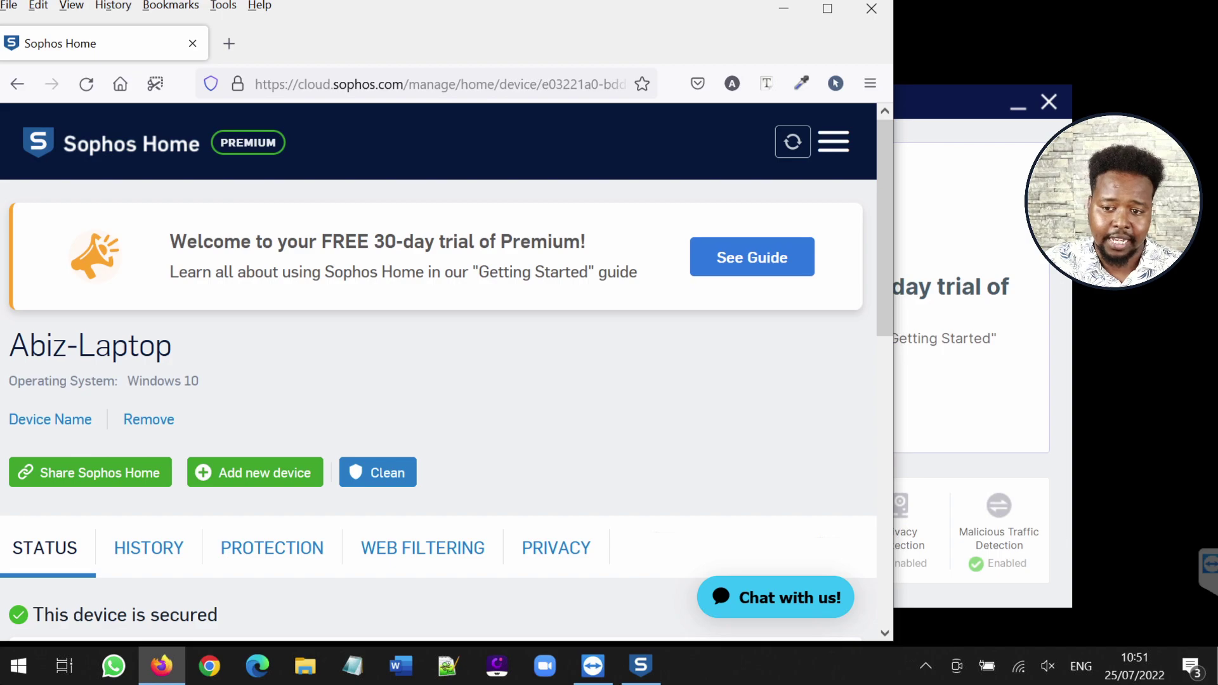
left_click(833, 141)
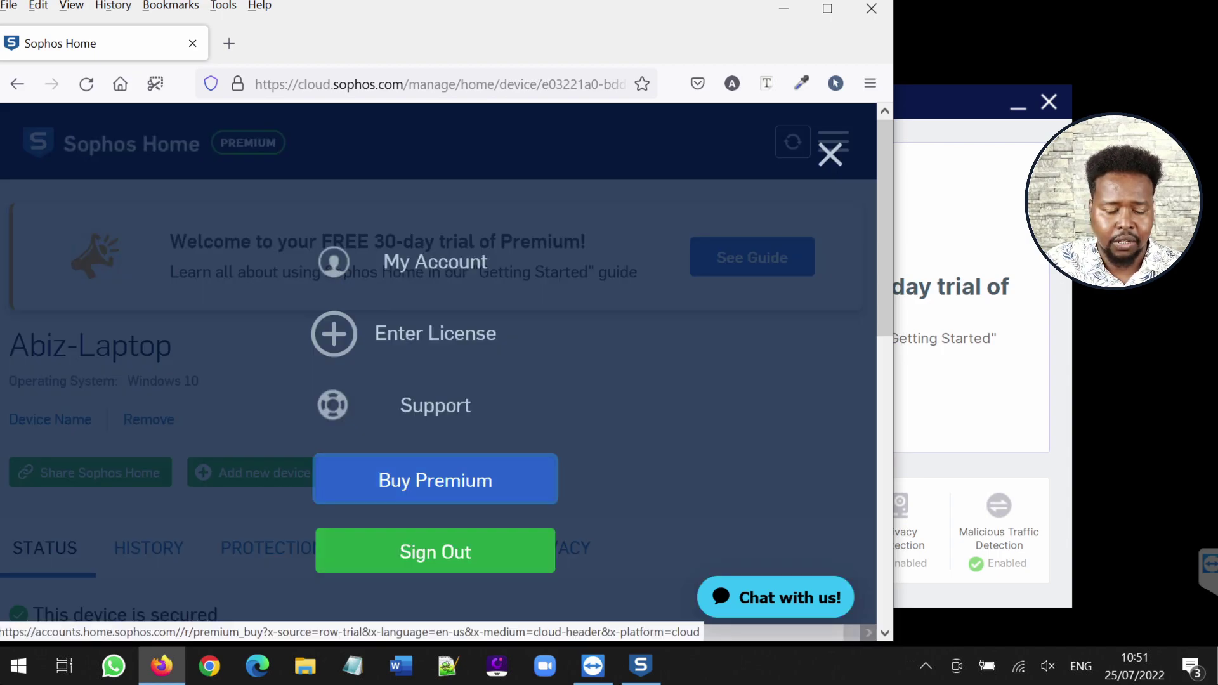
left_click(435, 480)
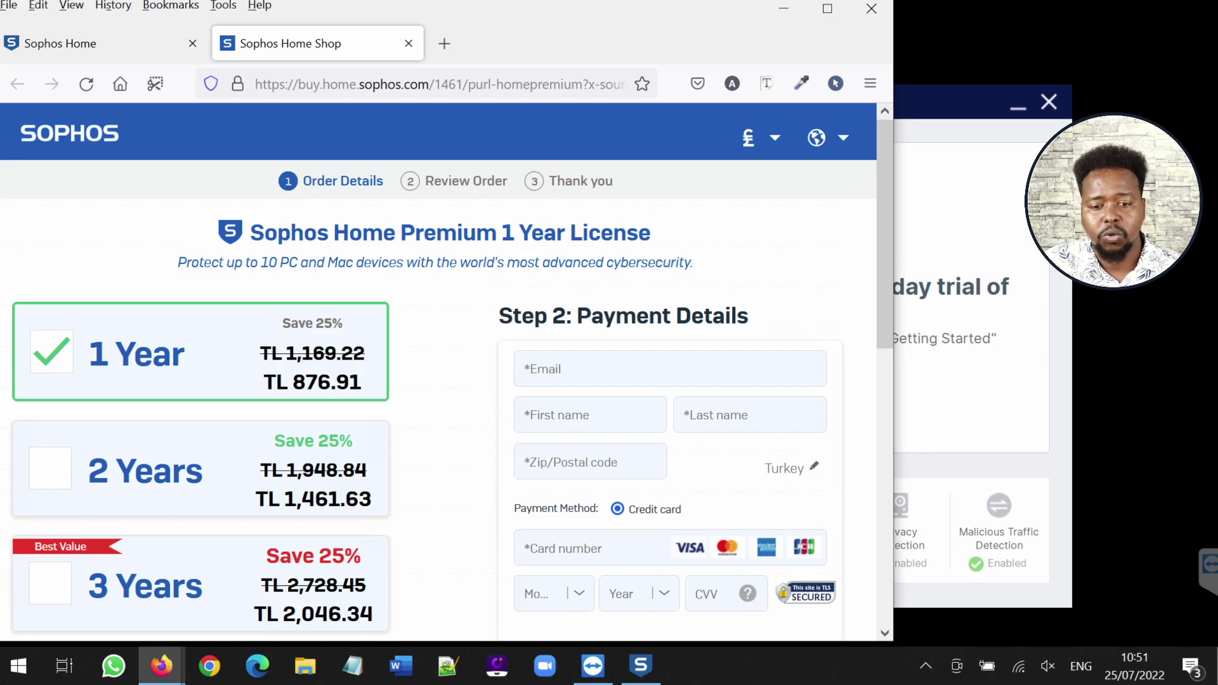
scroll(448, 373, "down", 1)
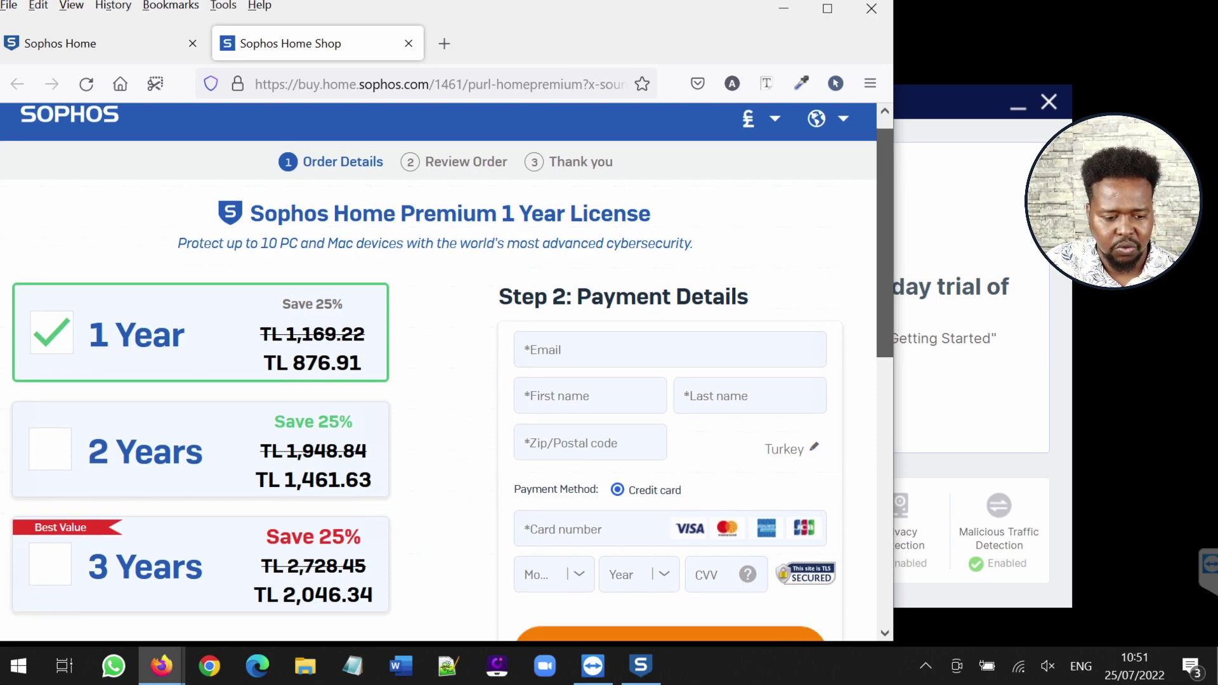
scroll(447, 373, "down", 3)
scroll(447, 373, "down", 1)
scroll(447, 373, "up", 5)
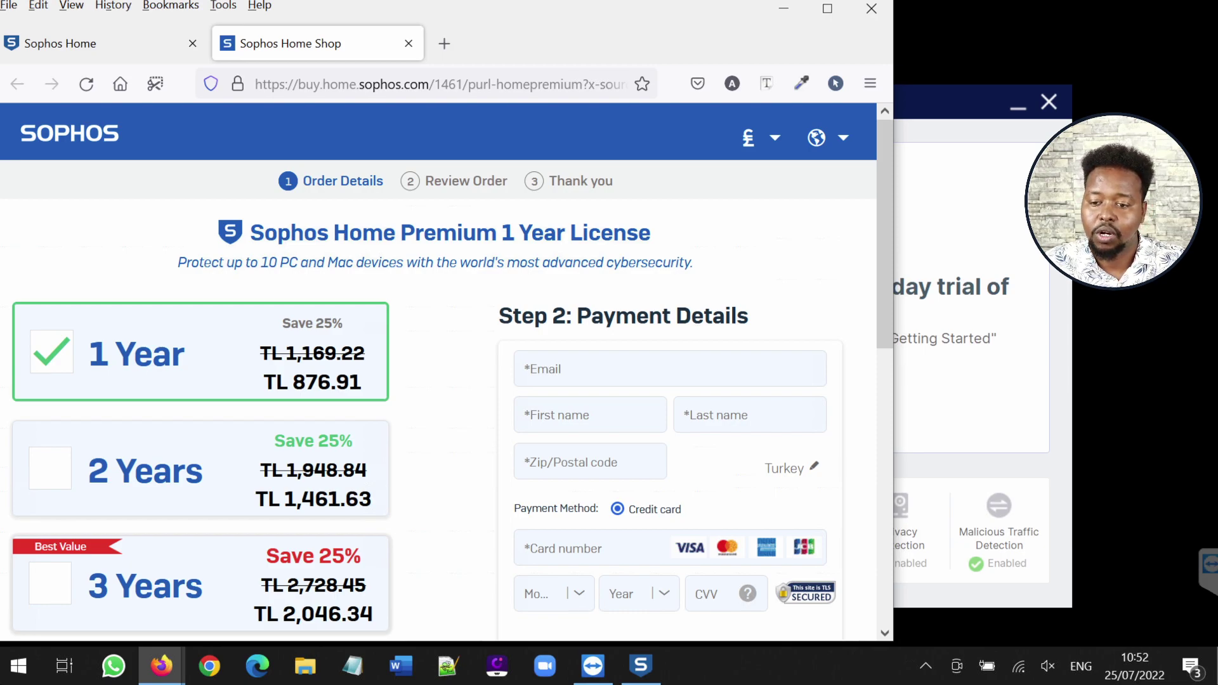
scroll(447, 371, "down", 2)
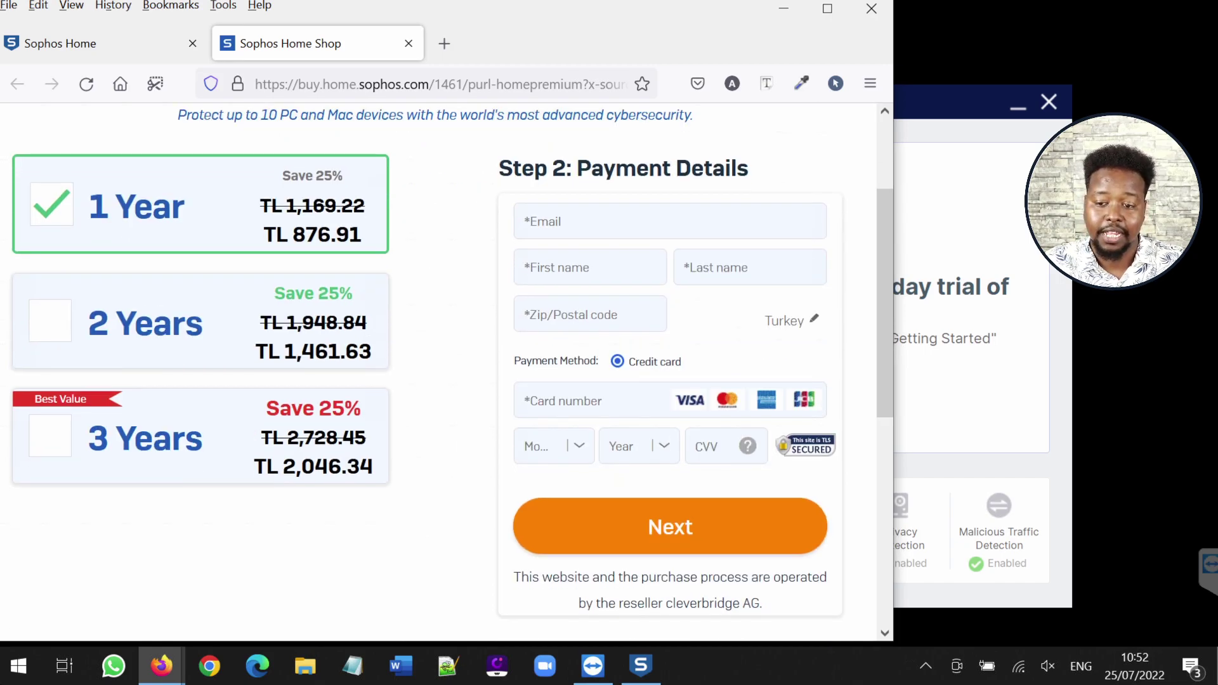
scroll(447, 371, "up", 2)
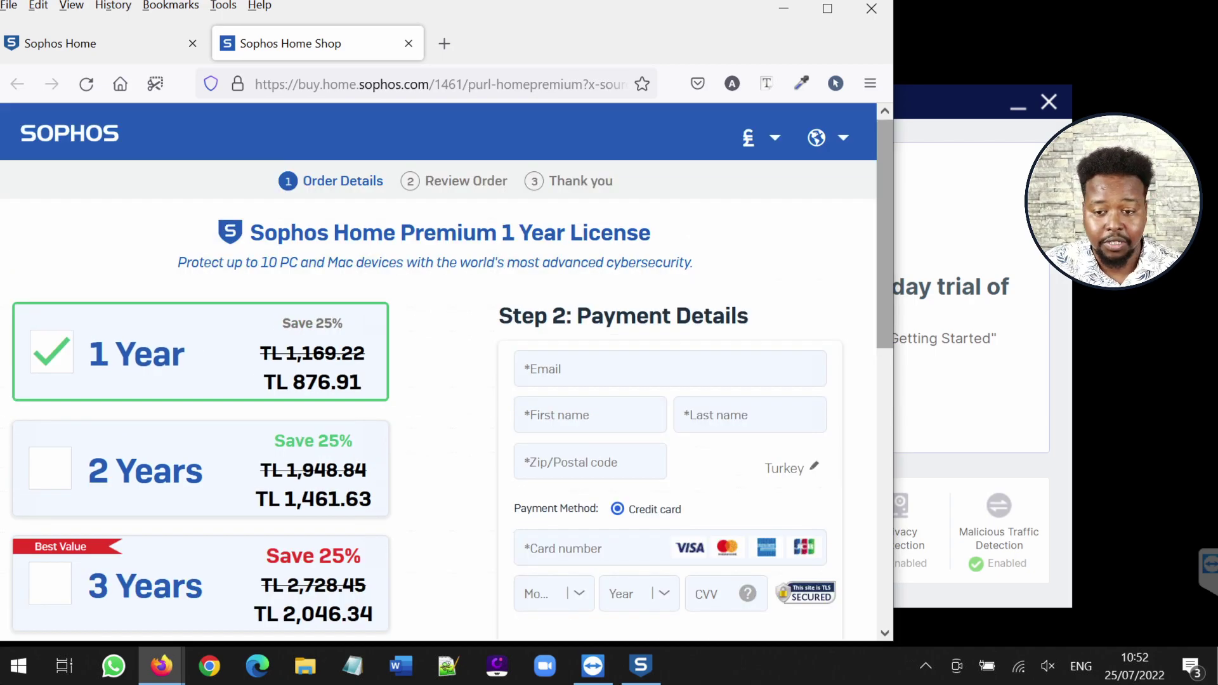
Switch shop prices from £ to US Dollar (1 Year $44.99) and highlight the 10-PC tagline
left_click(761, 137)
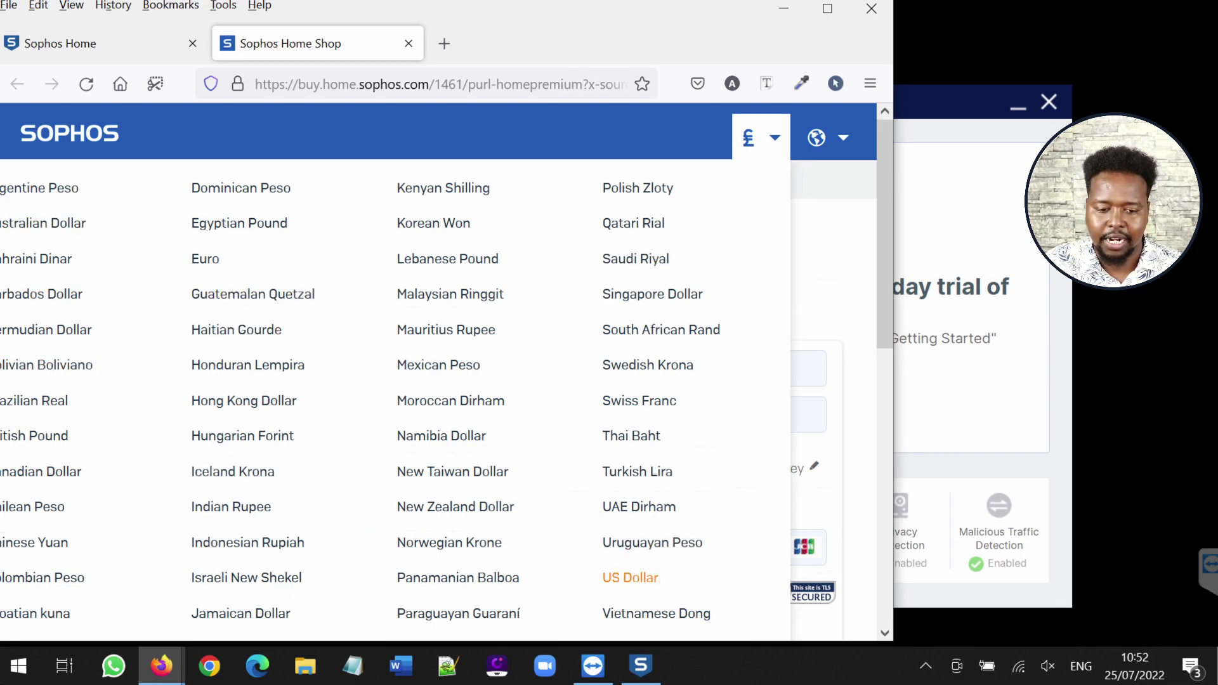
left_click(631, 578)
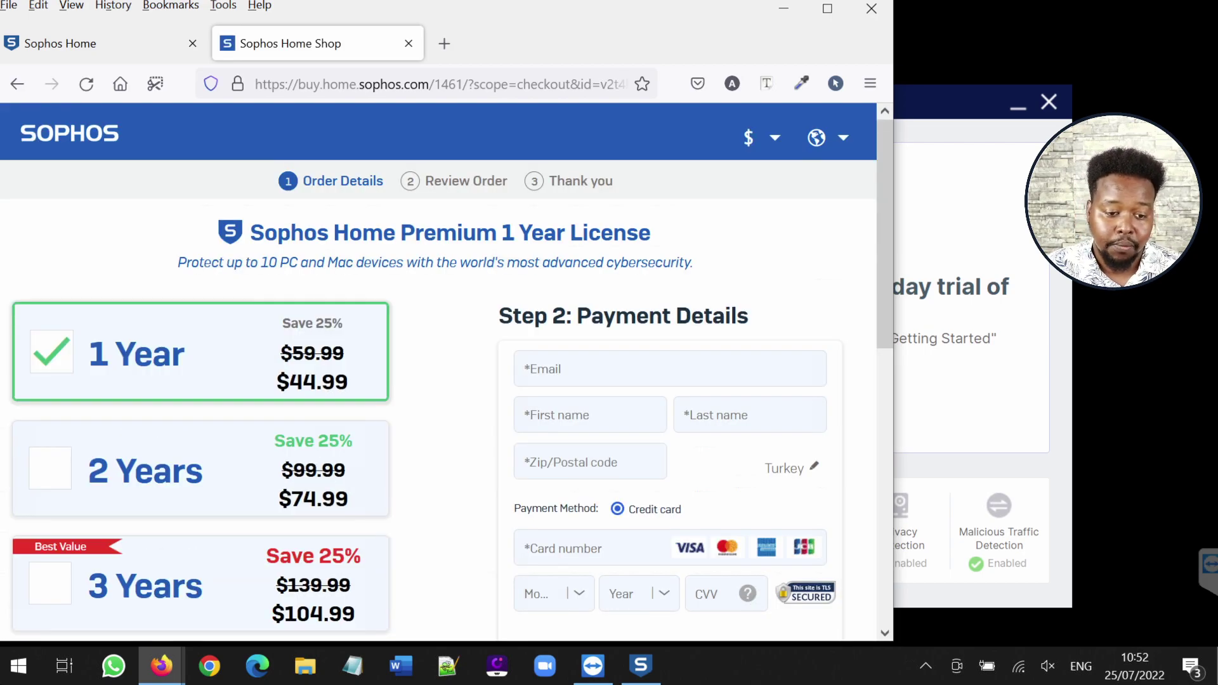
left_click_drag(178, 262, 297, 262)
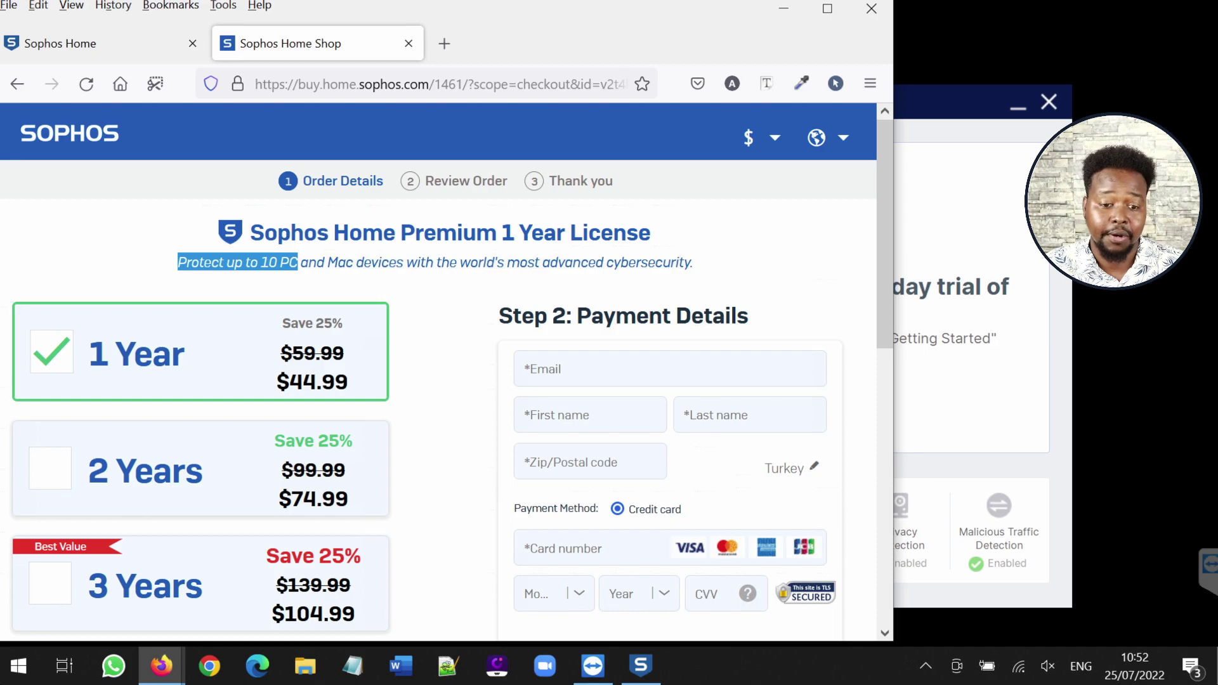
triple_click(288, 262)
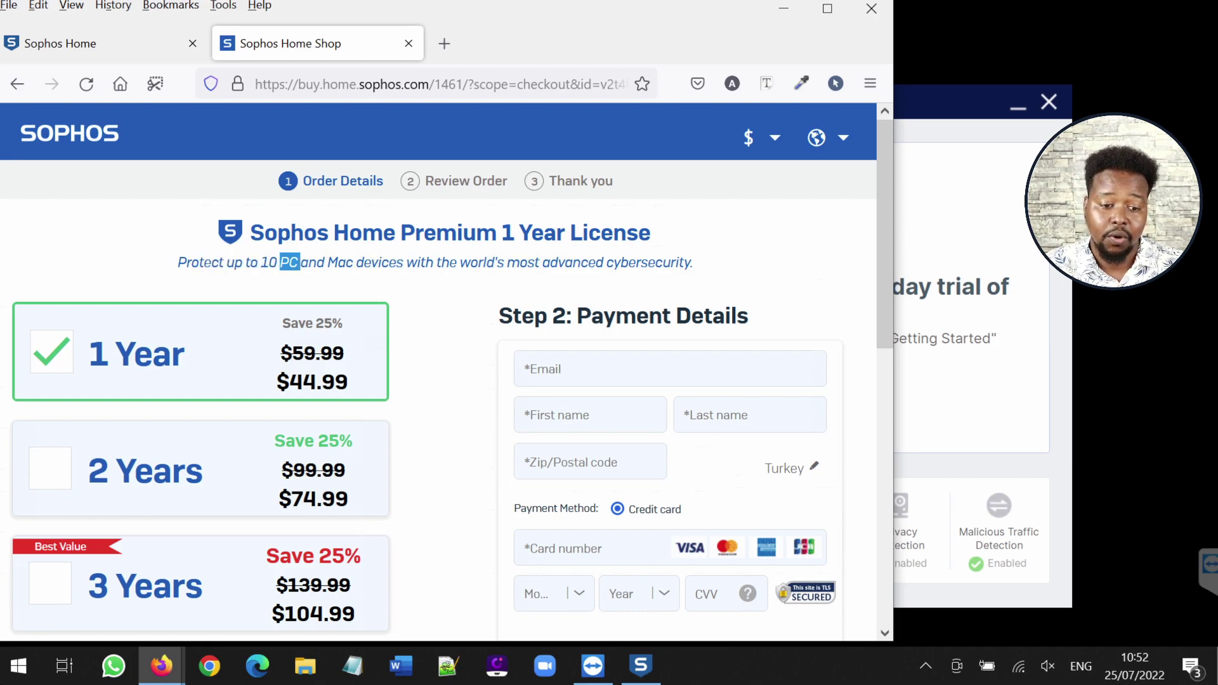